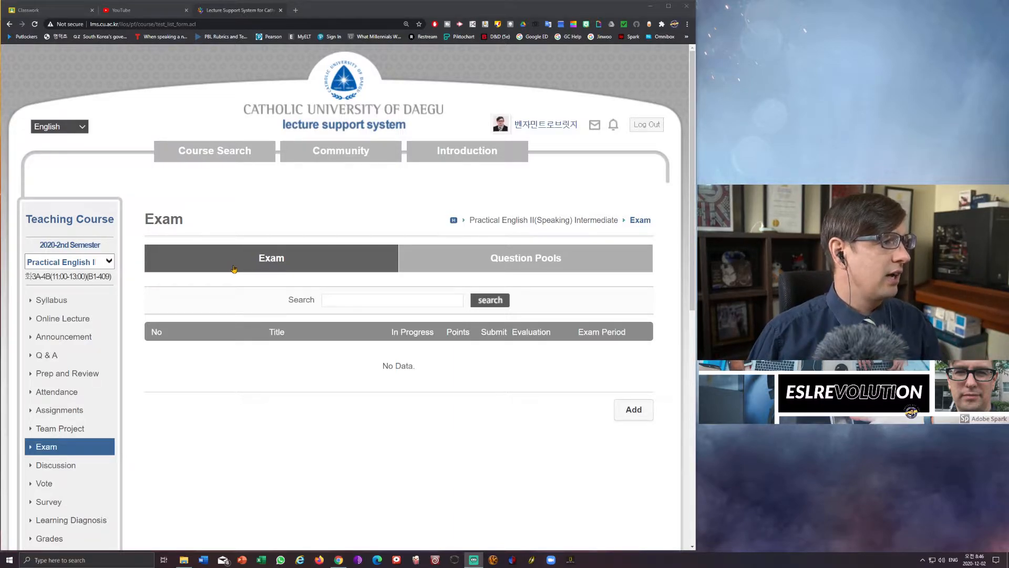
# Step: Select the 2nd Semester course Practical English II(Speaking) Intermediate(27), check its question pools and return to the exam list
pyautogui.click(109, 262)
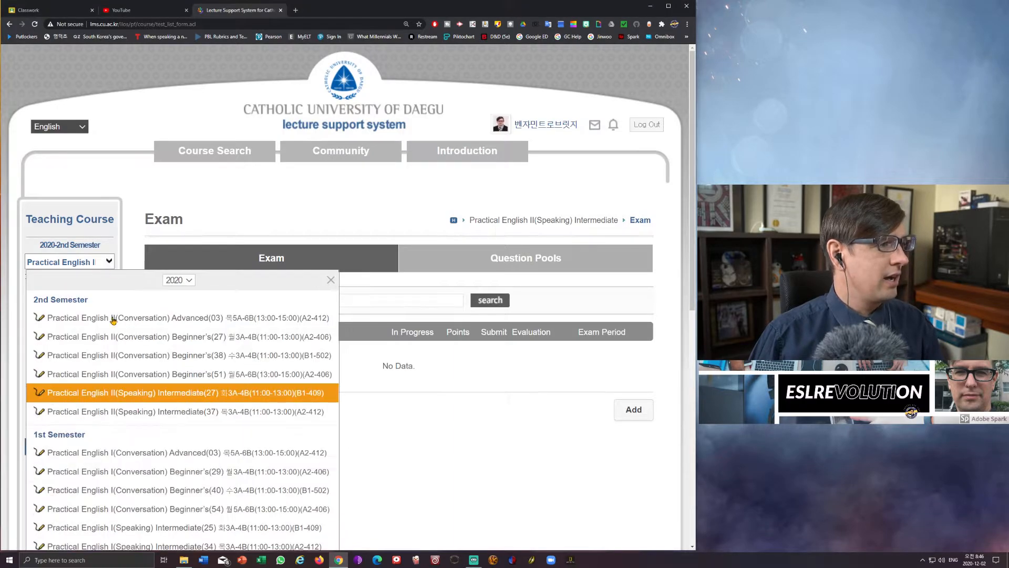
pyautogui.click(193, 392)
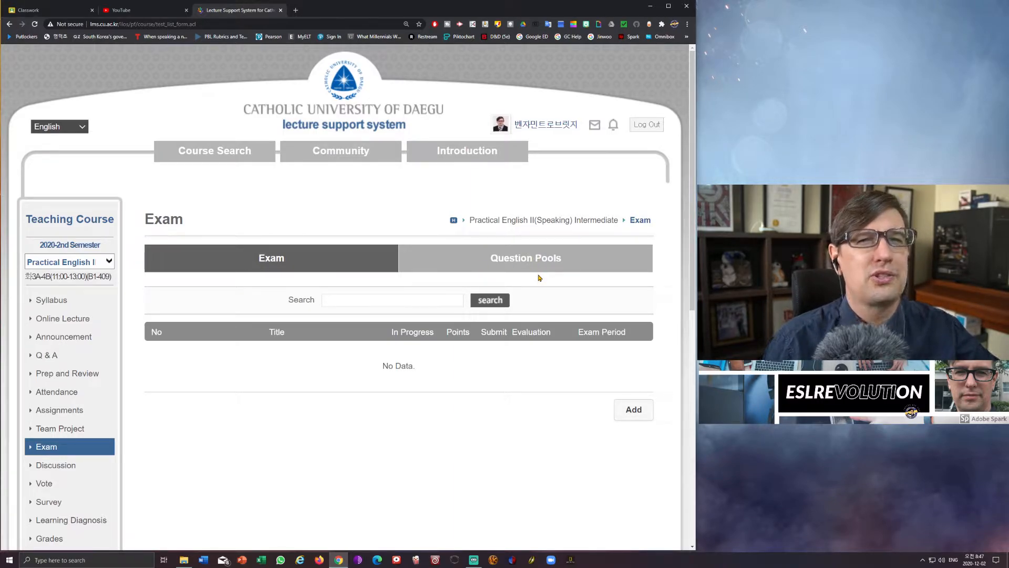
pyautogui.click(514, 260)
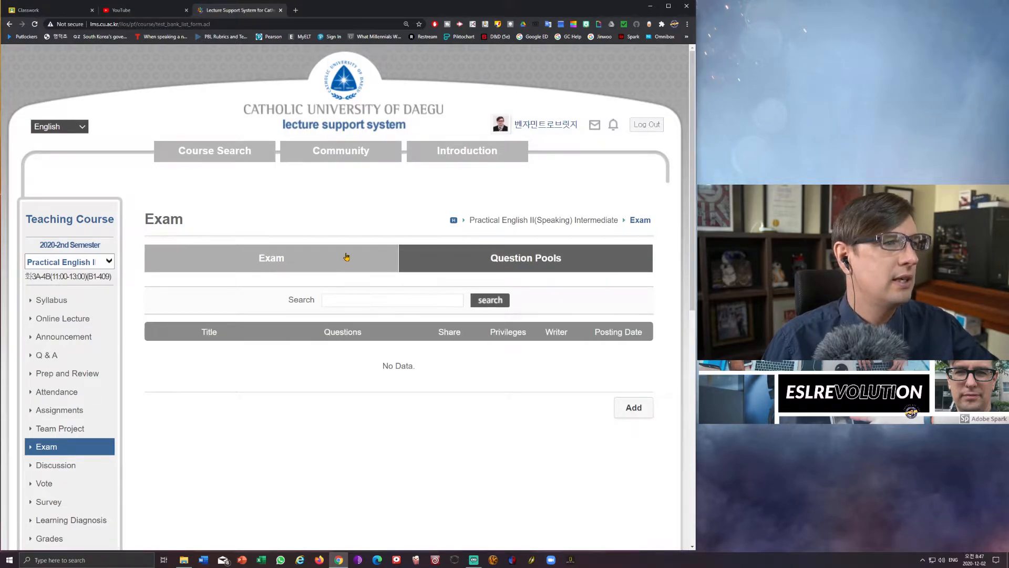
pyautogui.click(346, 257)
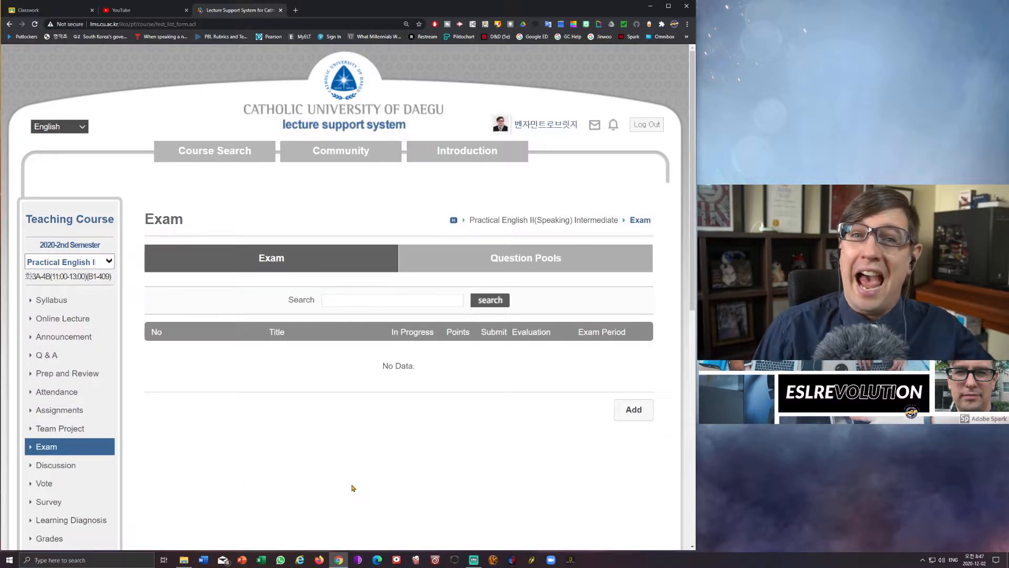
# Step: Add a new exam titled "Intermediate Speaking Final Exam Term 2 2020"
pyautogui.click(633, 409)
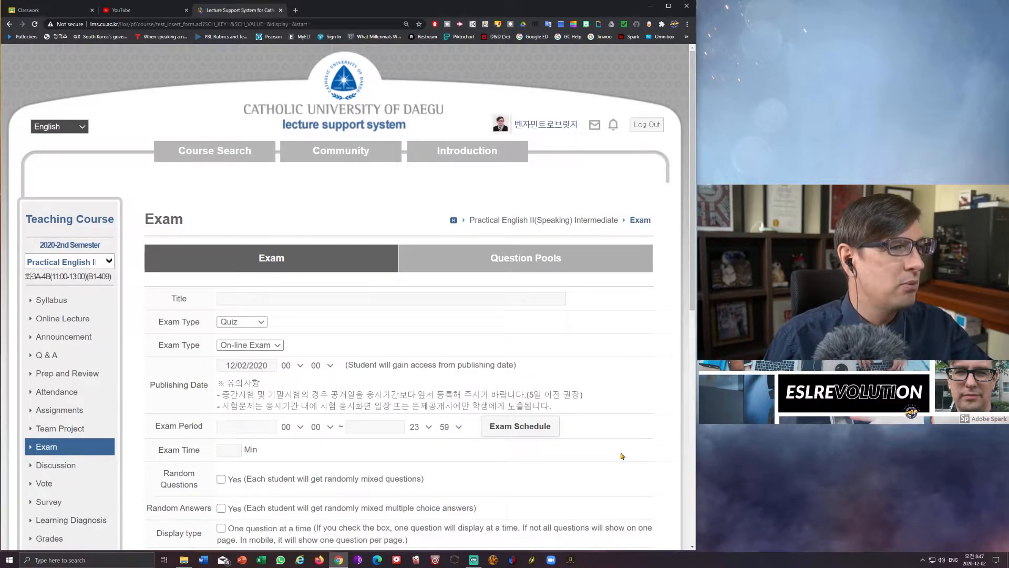
pyautogui.scroll(-1, 621, 456)
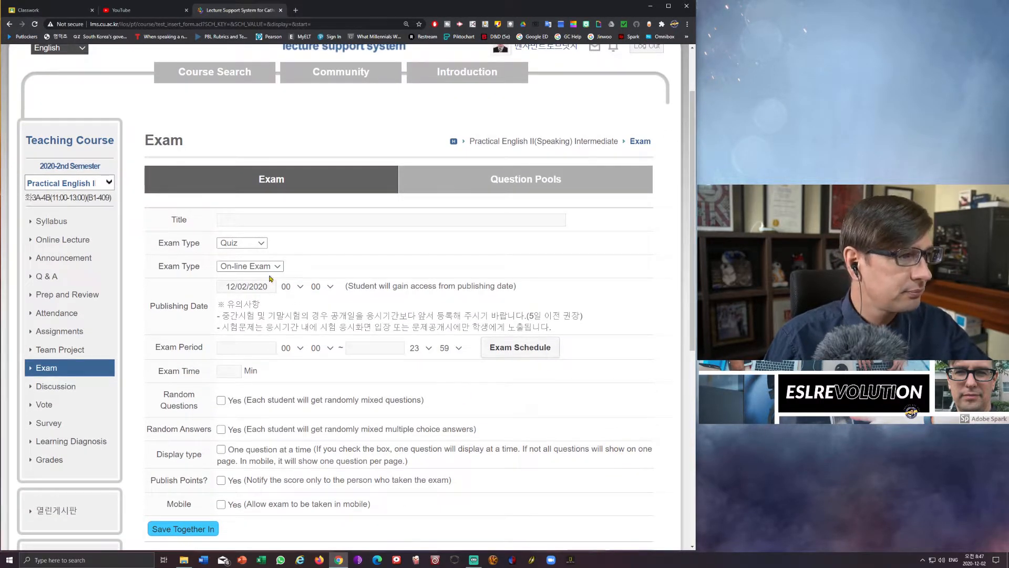
pyautogui.click(236, 219)
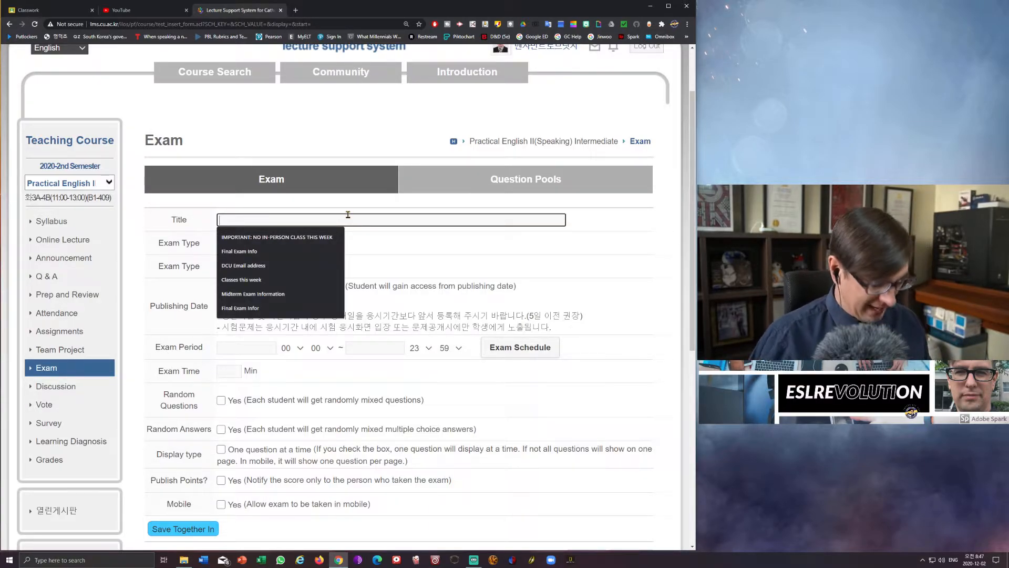
pyautogui.write('Int')
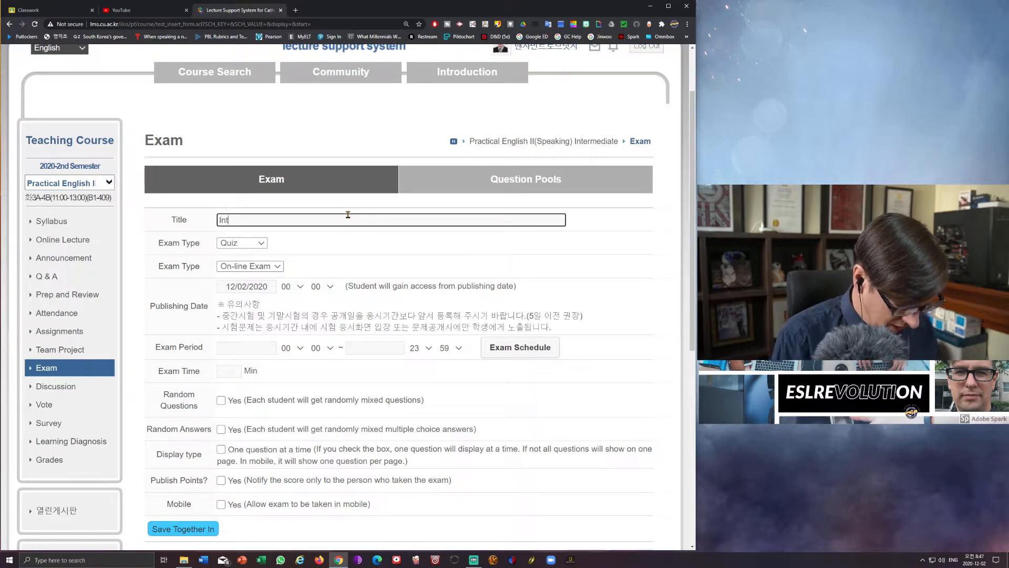
pyautogui.write('ermed')
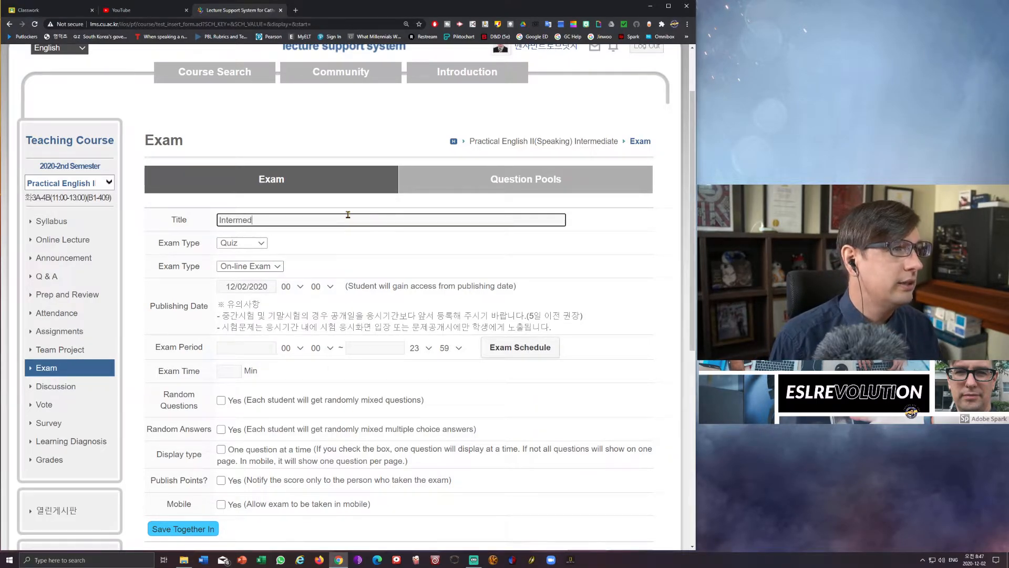
pyautogui.write('iate Speak')
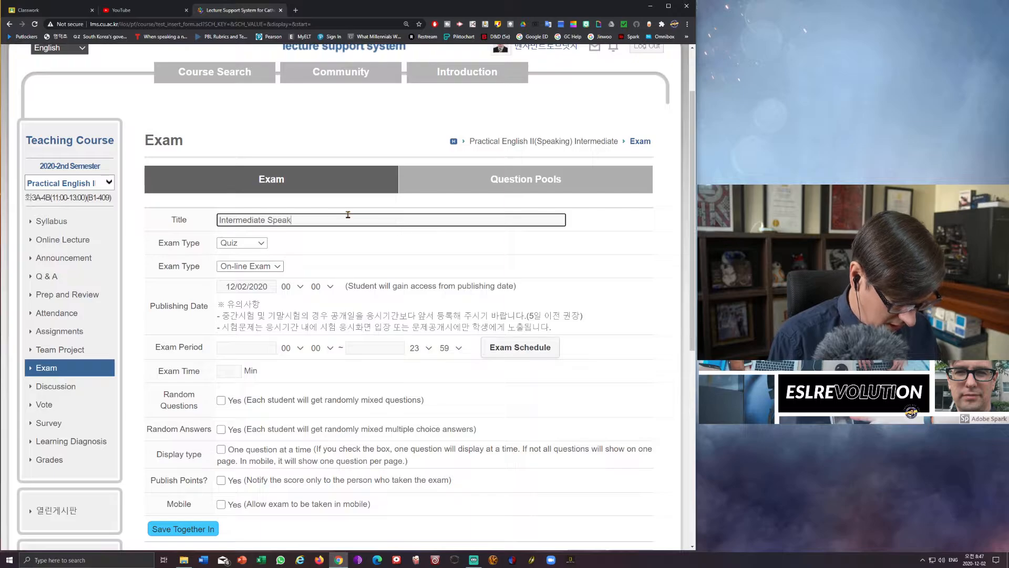
pyautogui.write('ing Final ')
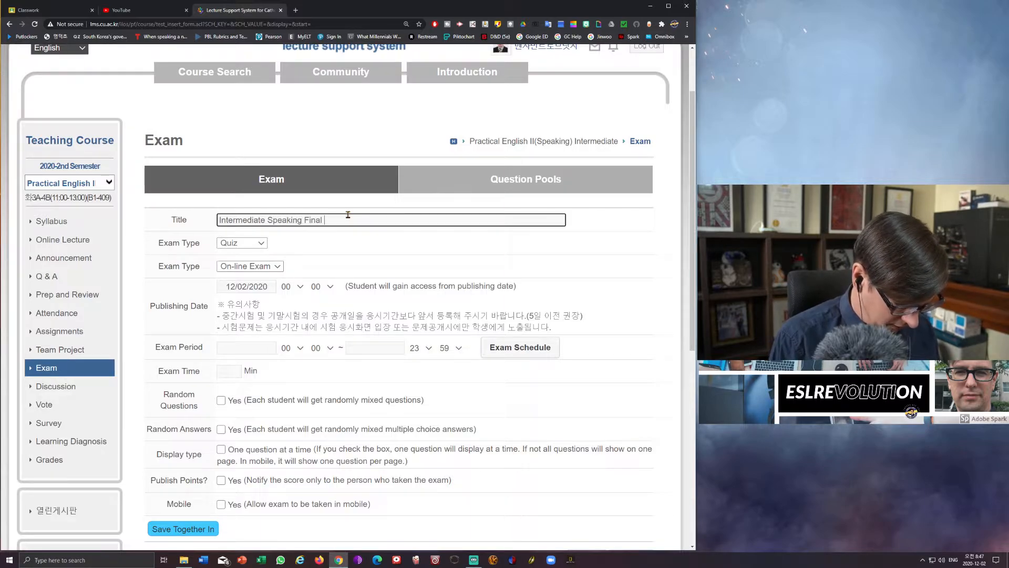
pyautogui.write('Exama')
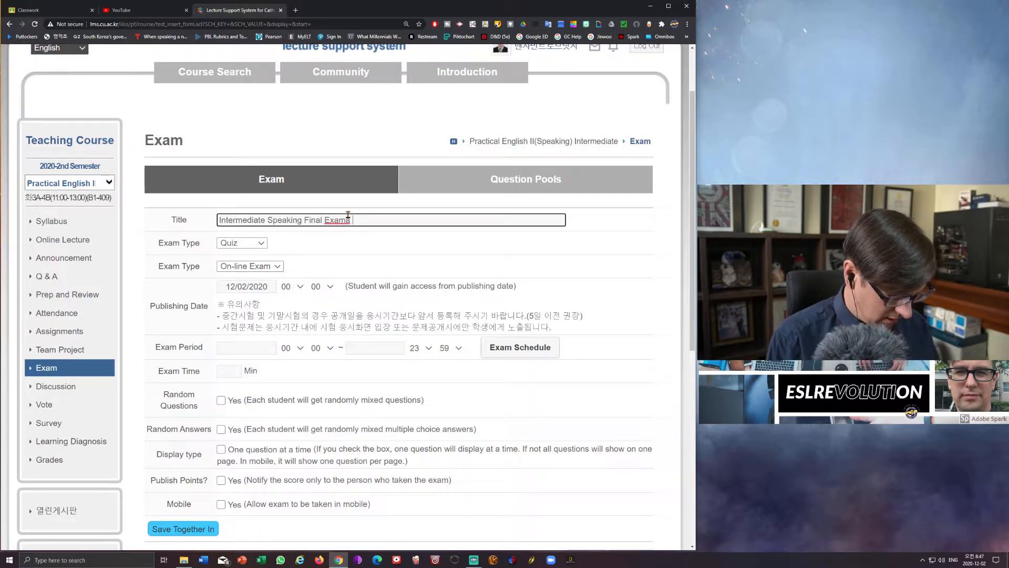
pyautogui.press('BackSpace')
pyautogui.press('BackSpace')
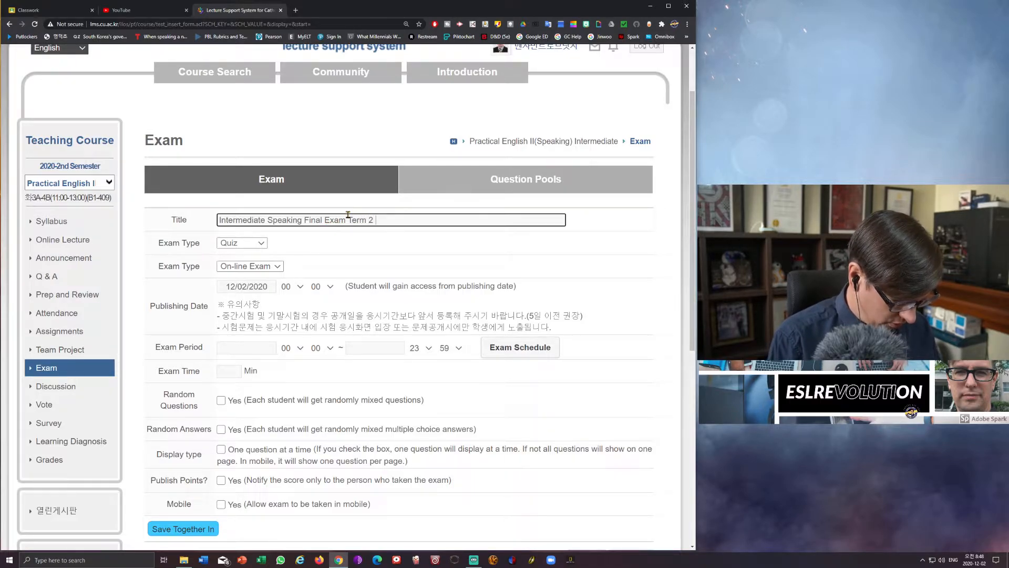
pyautogui.write('Term 2 2020')
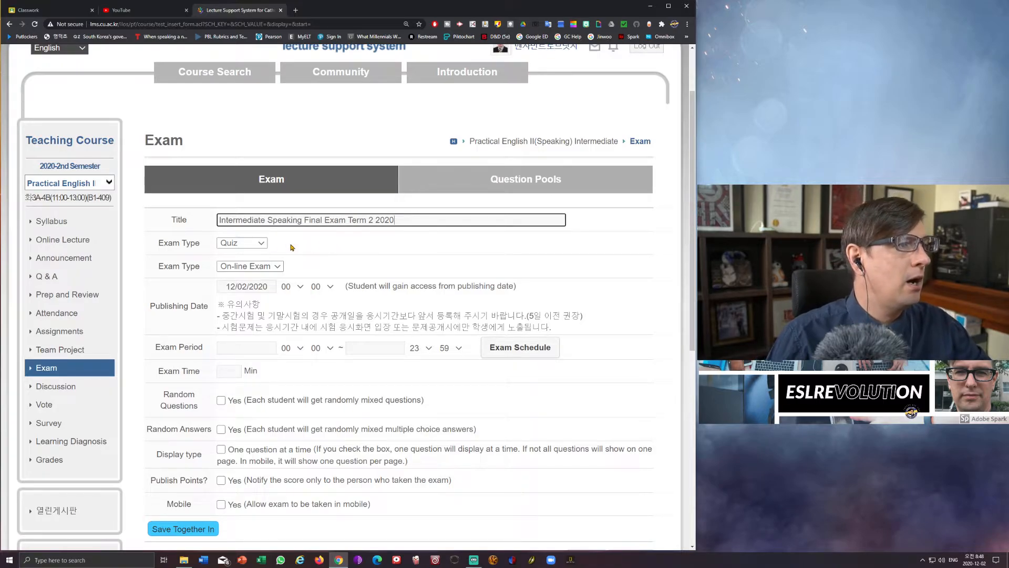
# Step: Set the exam's type to Final
pyautogui.click(241, 245)
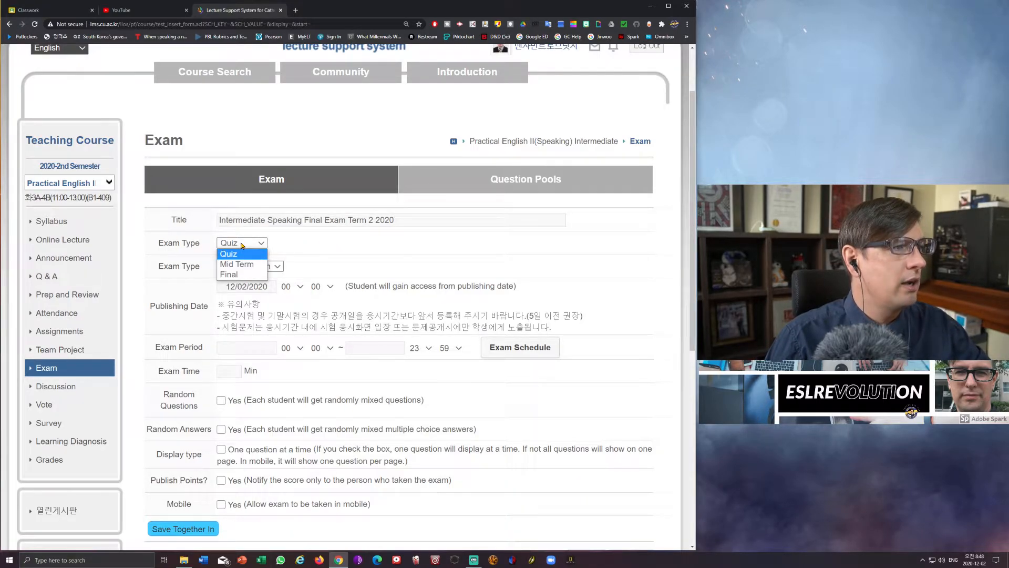
pyautogui.click(241, 275)
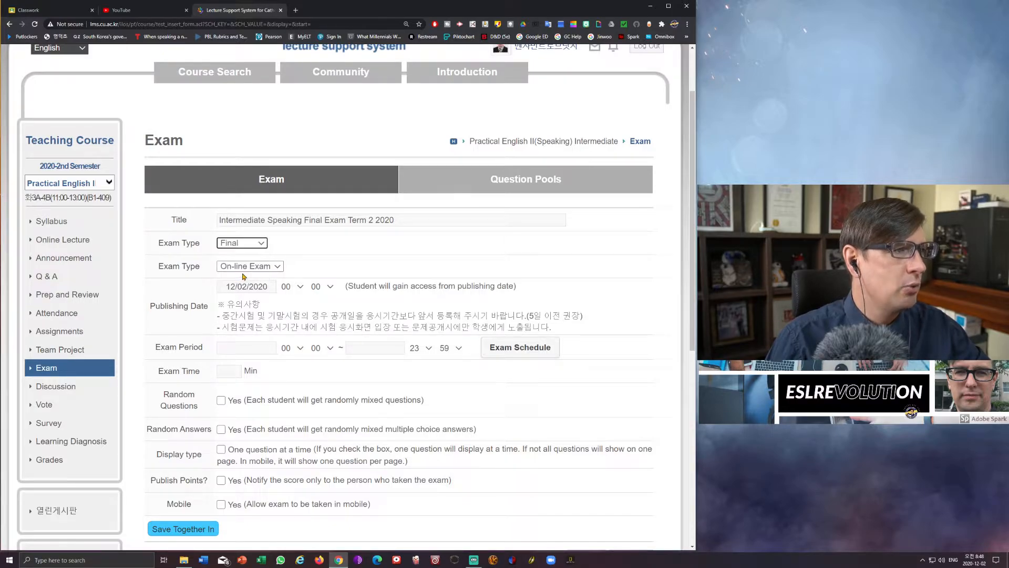
pyautogui.click(256, 244)
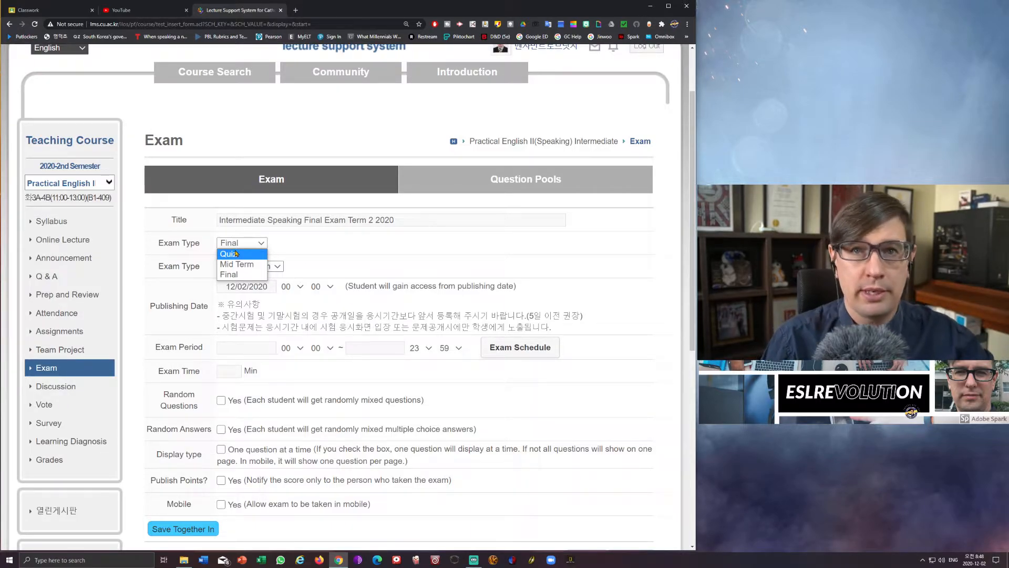
pyautogui.click(235, 275)
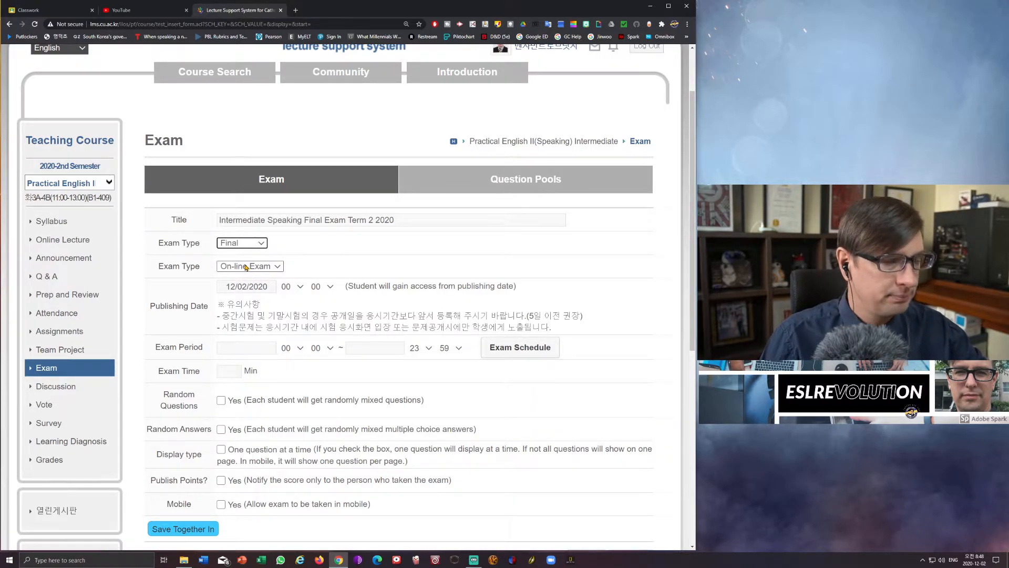
# Step: Set the exam's publishing date to 12/15/2020 with the hour at 11
pyautogui.click(257, 289)
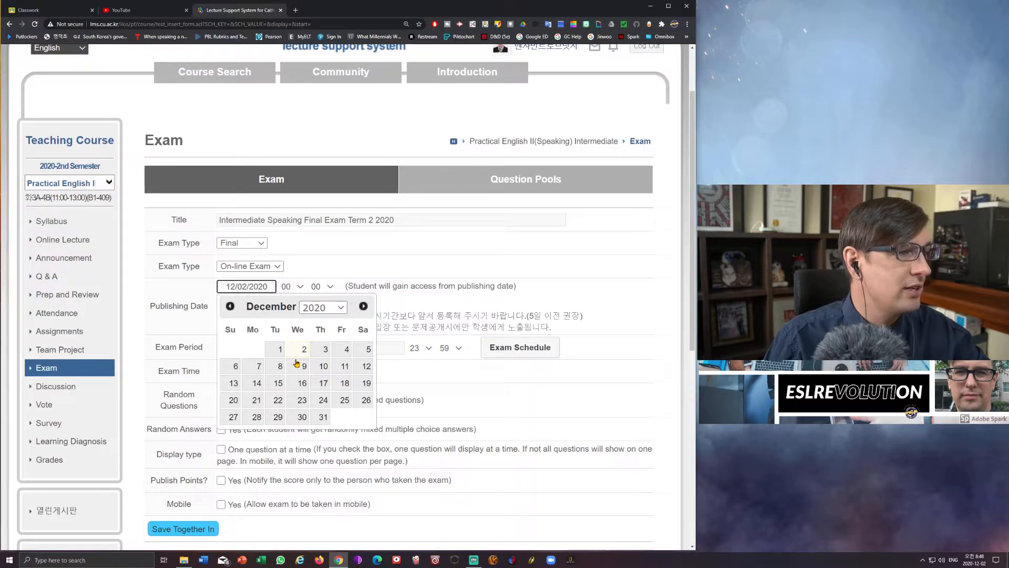
pyautogui.click(277, 384)
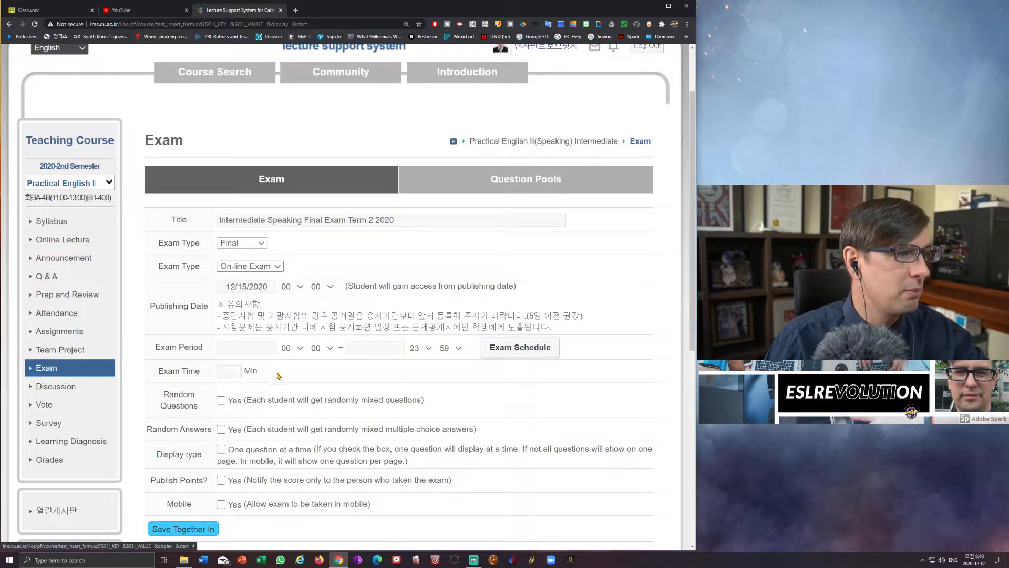
pyautogui.click(301, 289)
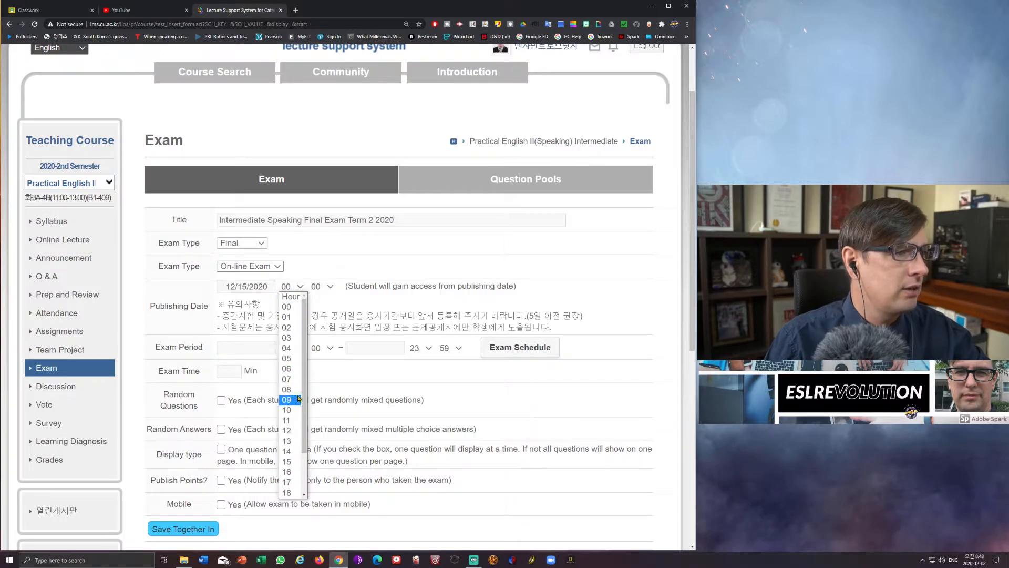
pyautogui.click(286, 420)
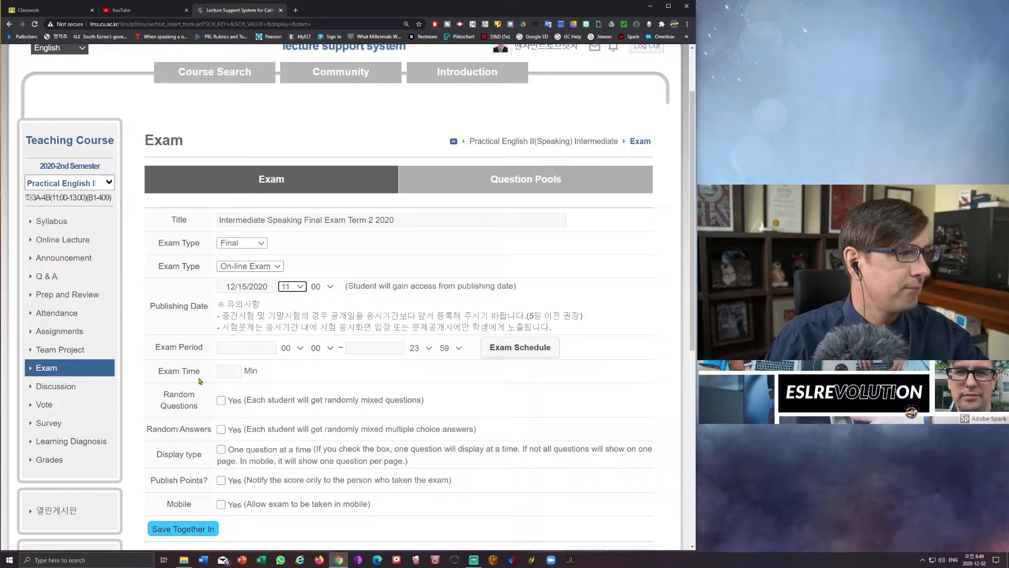
# Step: Set the start of the exam period to 12/15/2020 with the hour at 11
pyautogui.click(255, 349)
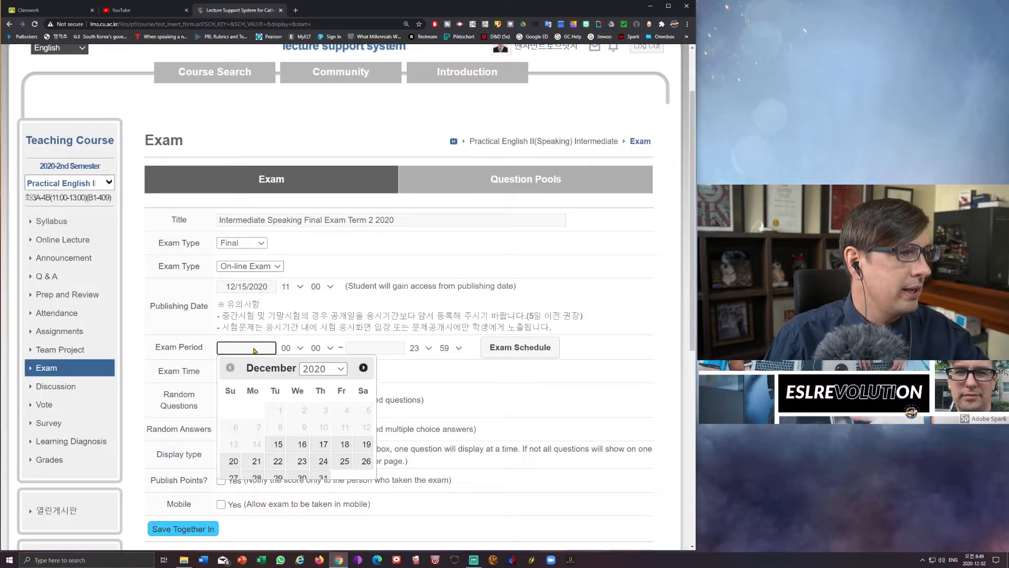
pyautogui.click(278, 444)
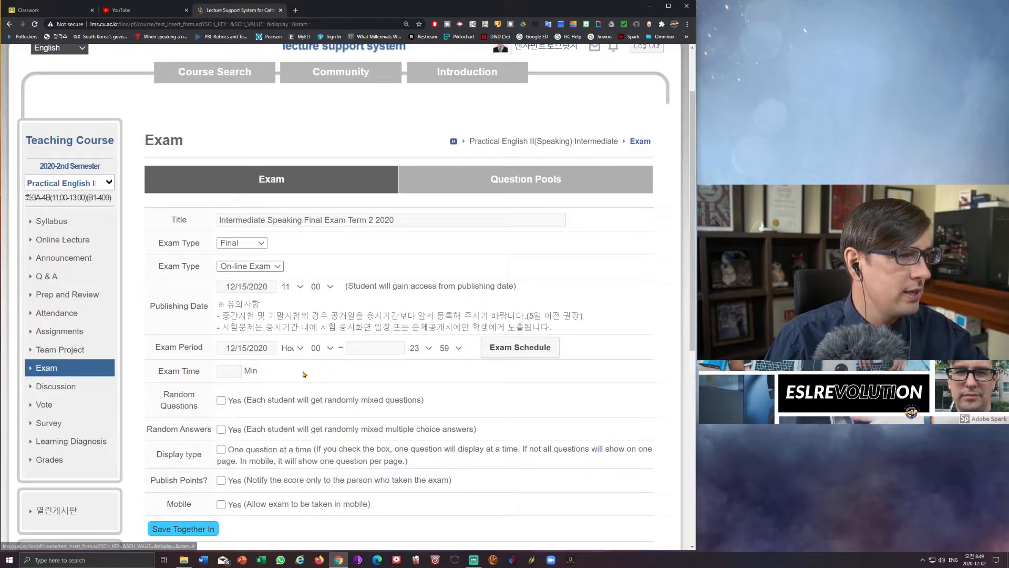
pyautogui.click(300, 349)
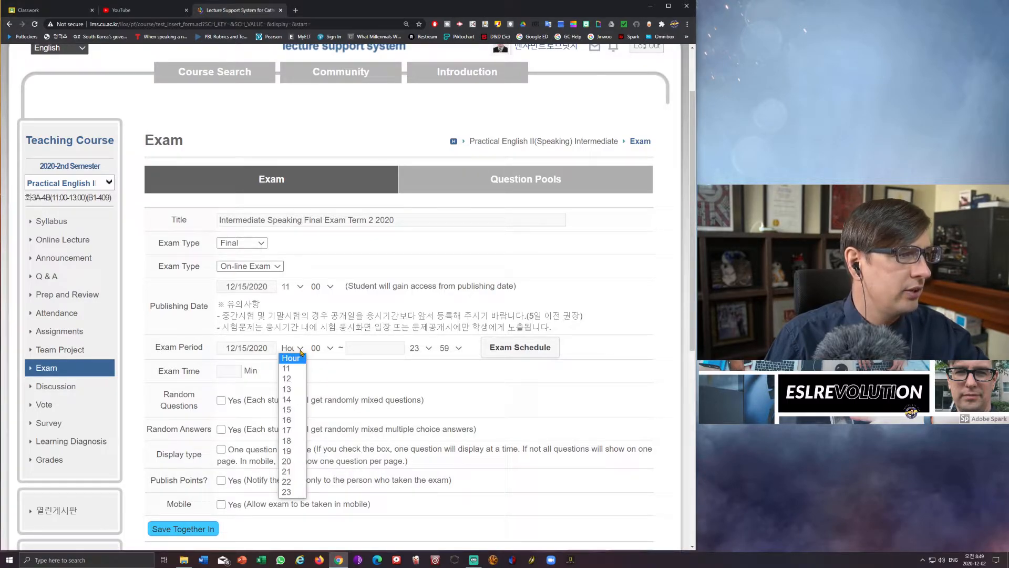
pyautogui.click(297, 369)
# Step: Set the end of the exam period to 12/15/2020 at 11:45 and the exam time to 45 minutes
pyautogui.click(371, 349)
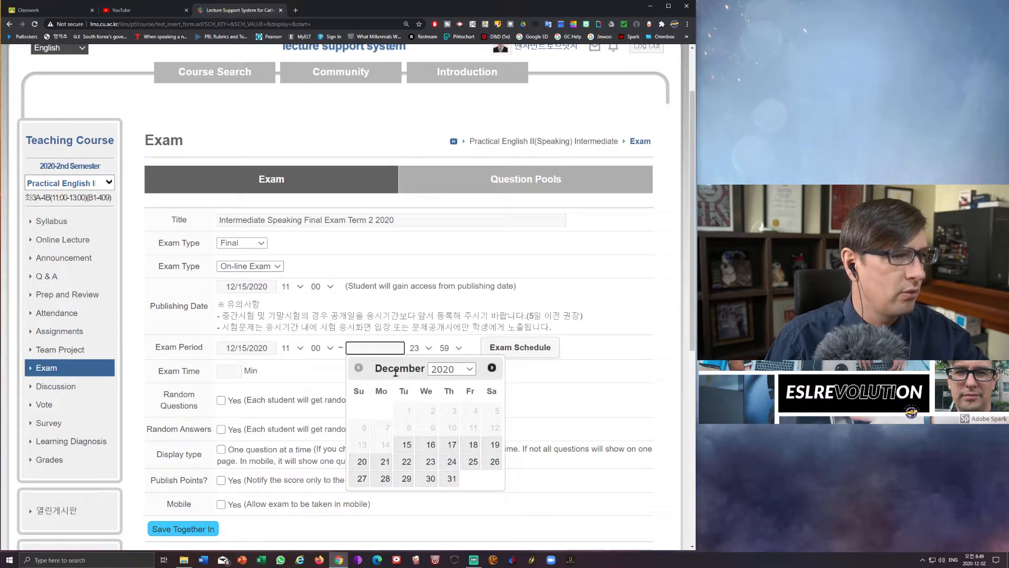
pyautogui.click(406, 445)
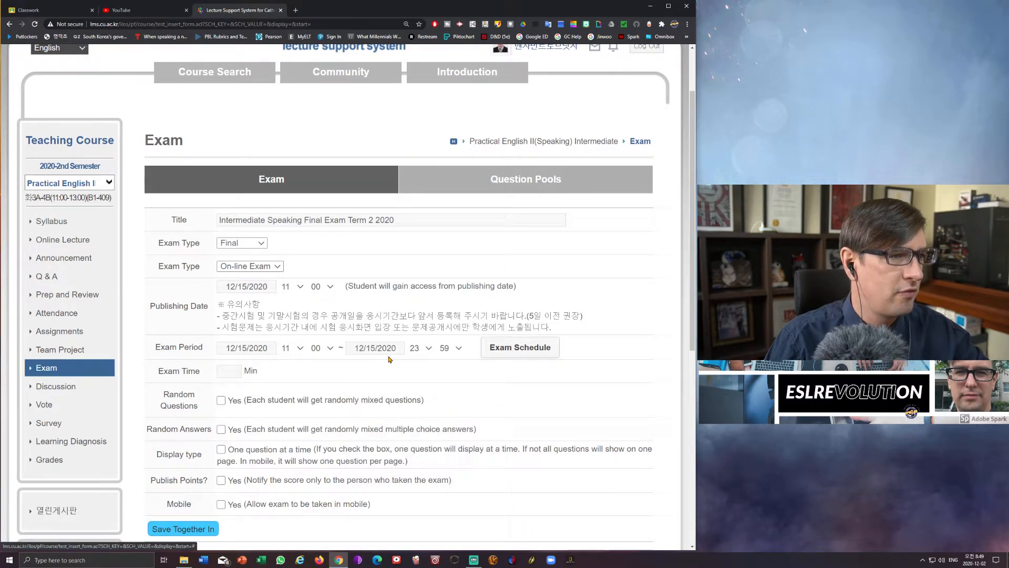
pyautogui.click(430, 349)
pyautogui.click(423, 369)
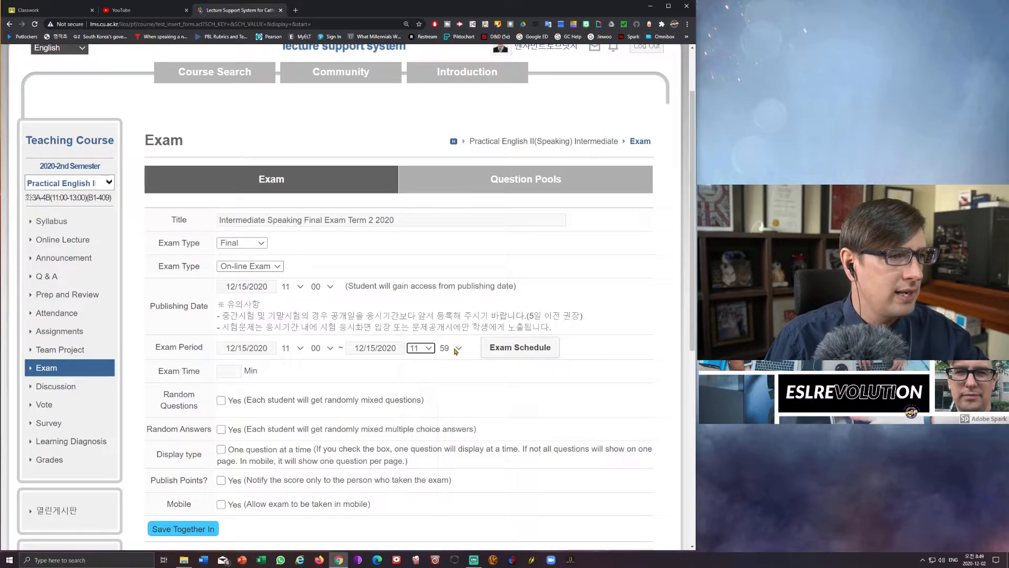
pyautogui.click(456, 348)
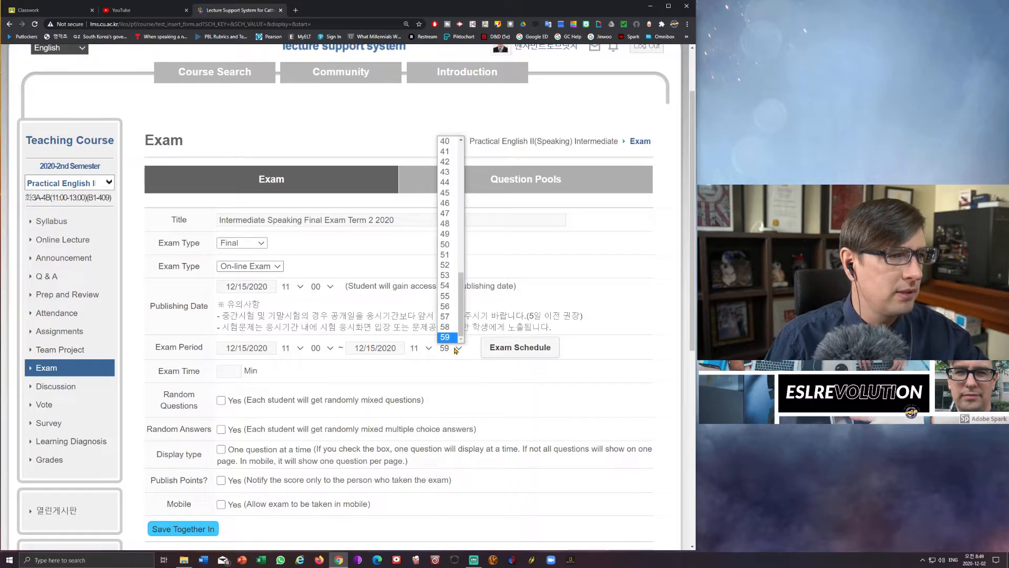
pyautogui.click(450, 195)
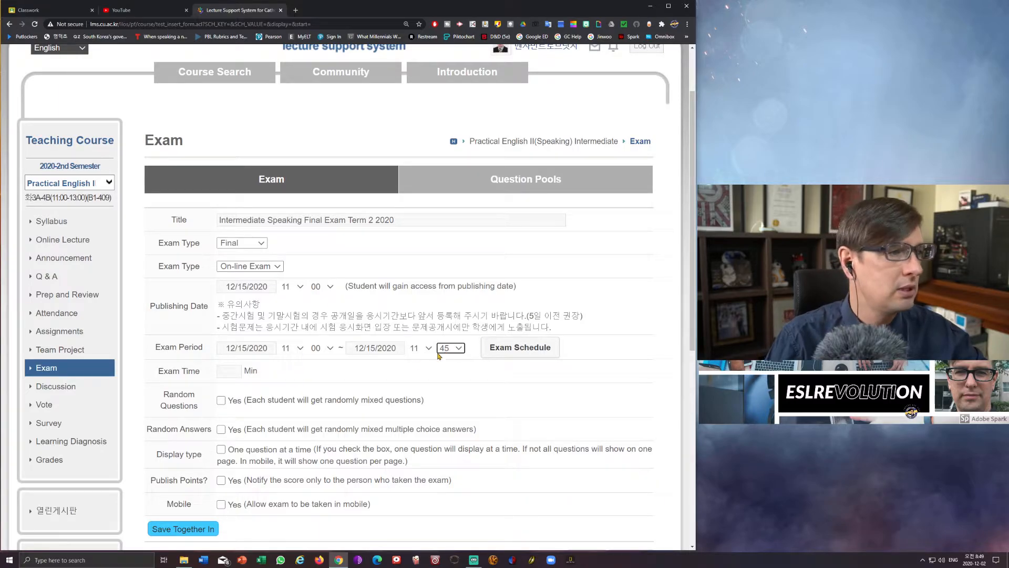
pyautogui.click(226, 371)
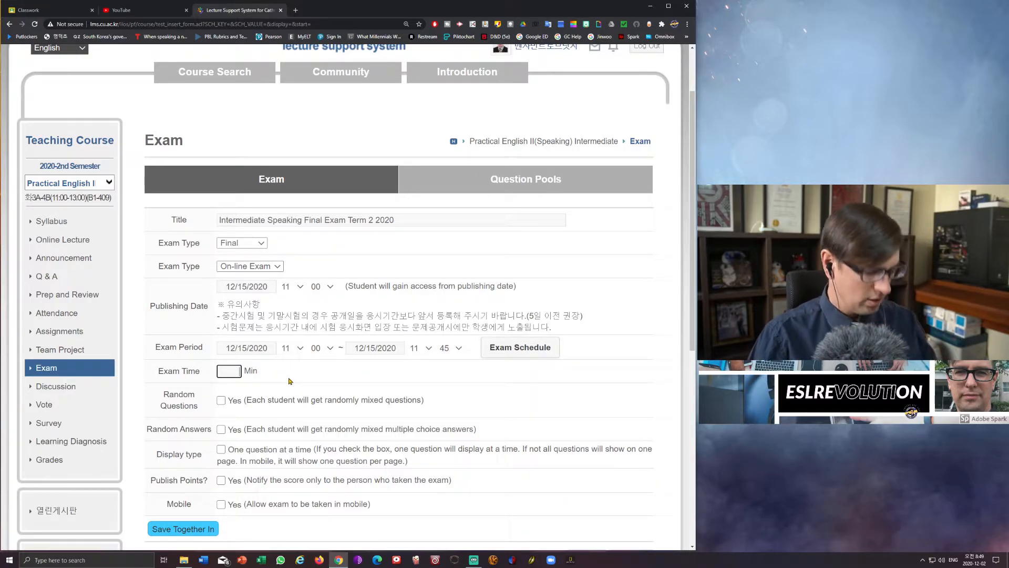
pyautogui.write('45')
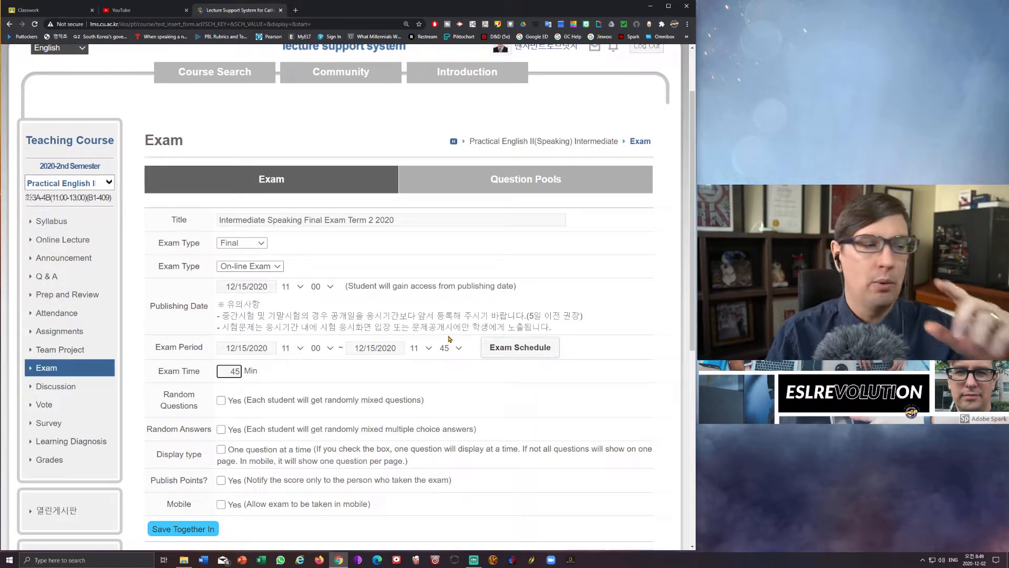
# Step: Enable random questions, random answers and the one-question-at-a-time display for the exam
pyautogui.click(222, 401)
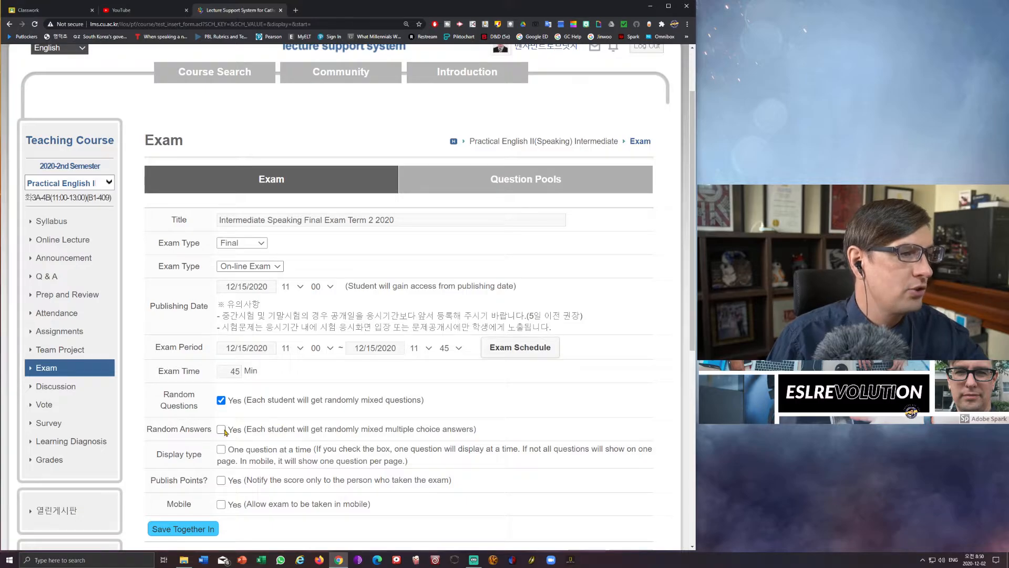
pyautogui.click(221, 429)
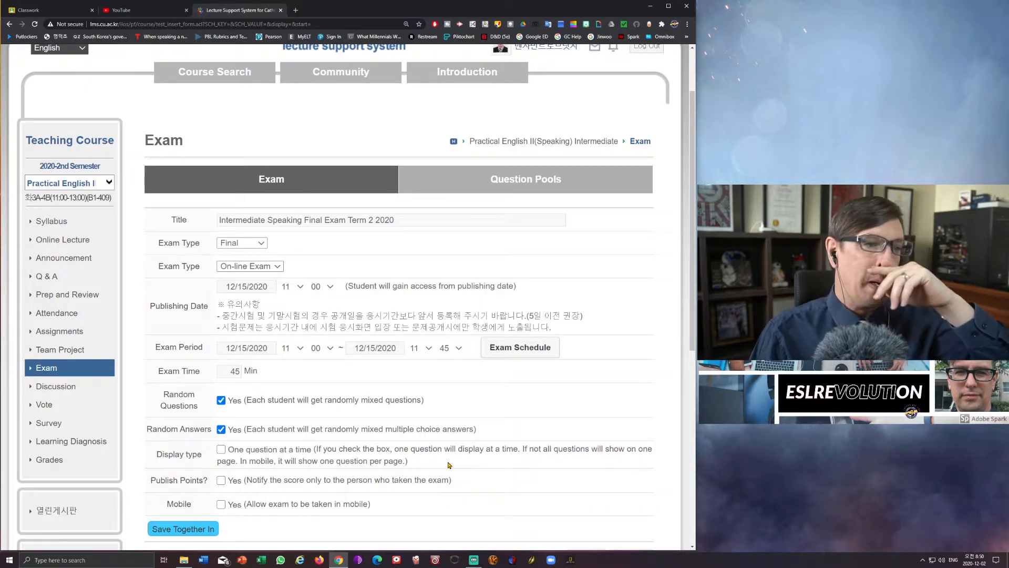
pyautogui.click(221, 449)
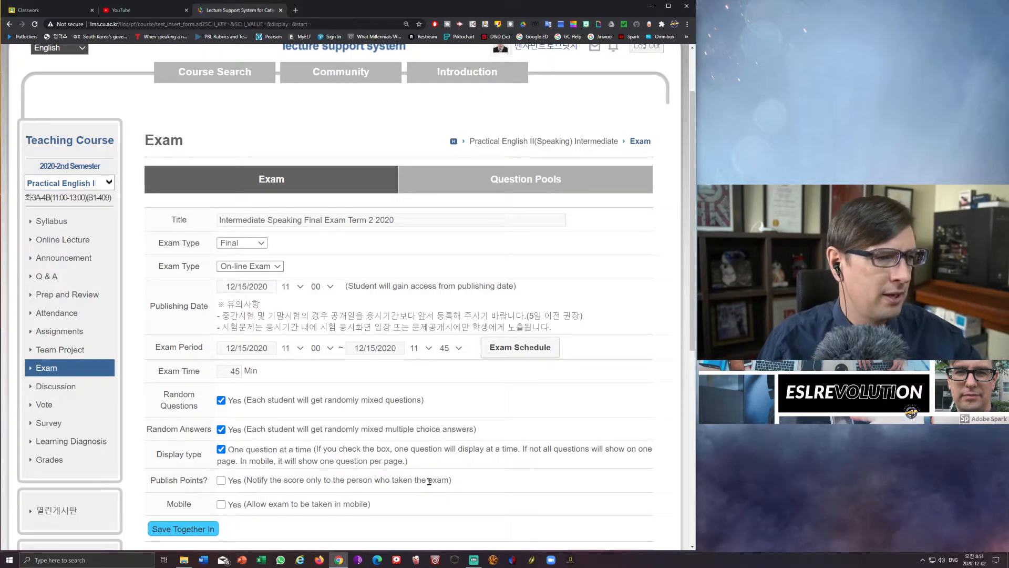
# Step: Allow the exam to be taken on mobile and save it together in Practical English II(Speaking) Intermediate(37)
pyautogui.click(221, 504)
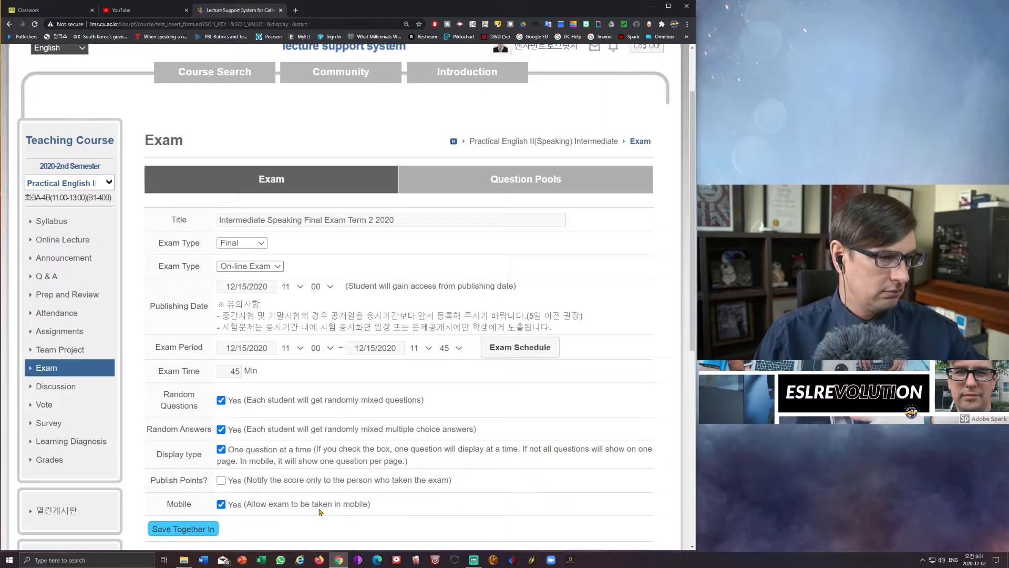
pyautogui.scroll(-3, 479, 496)
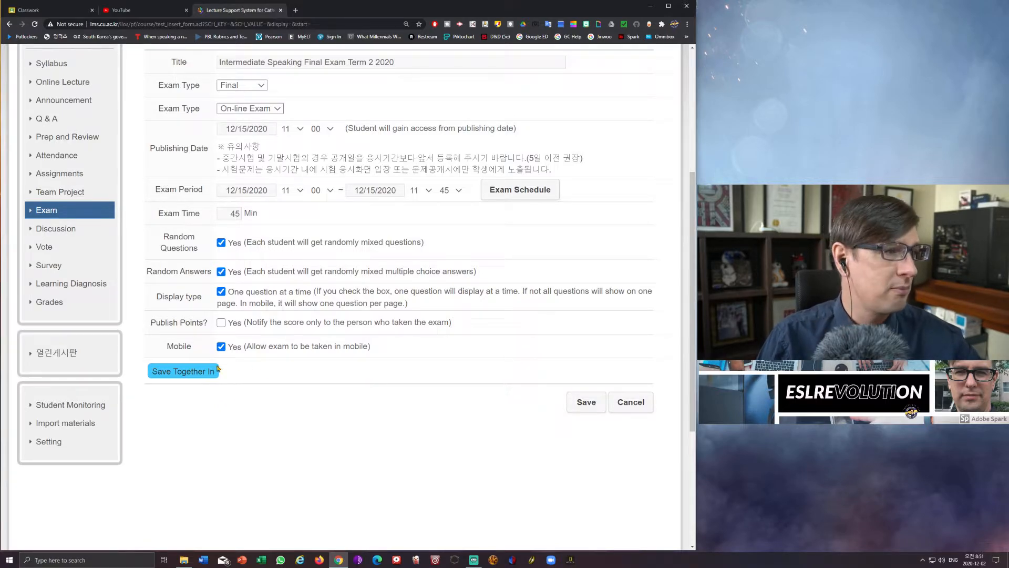
pyautogui.click(198, 375)
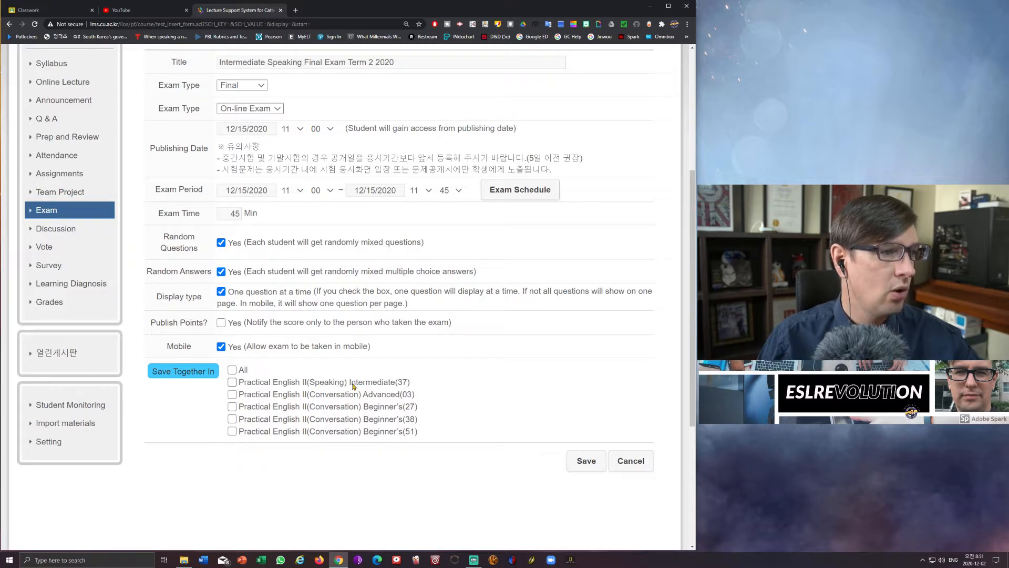
pyautogui.click(233, 382)
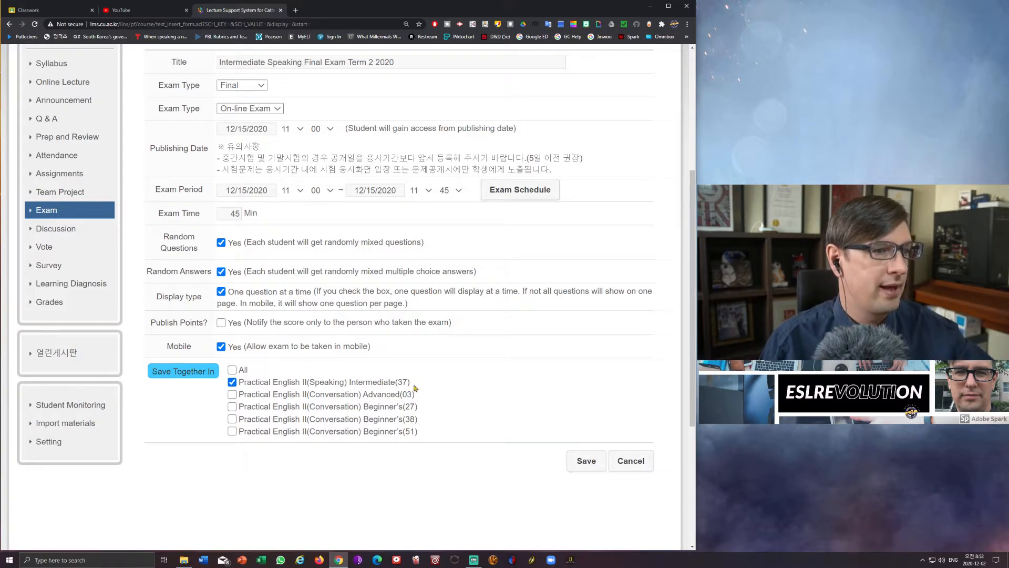
pyautogui.click(586, 461)
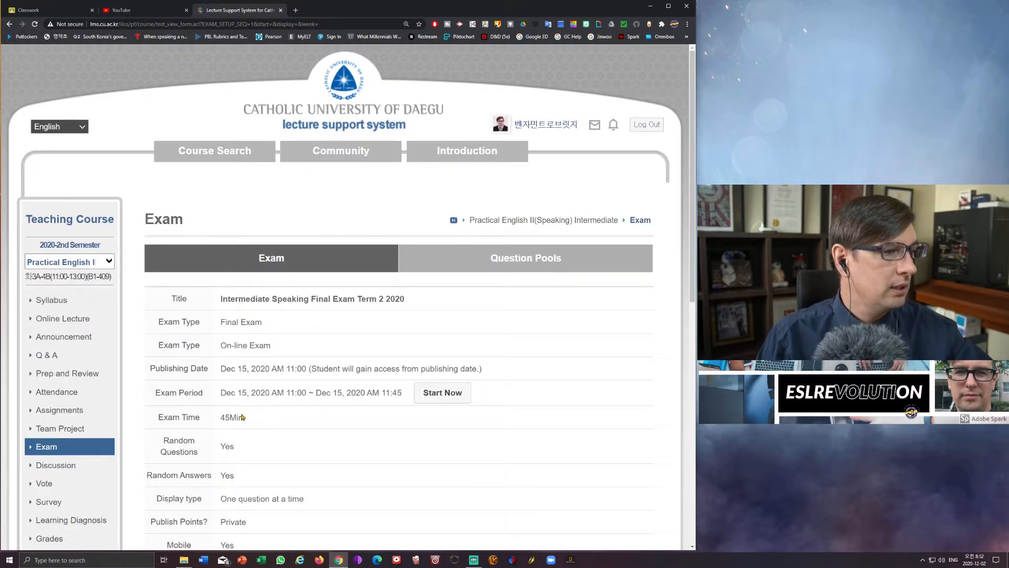
# Step: Open the saved exam for editing and save it again with the edit applied only to this course
pyautogui.scroll(-3, 323, 452)
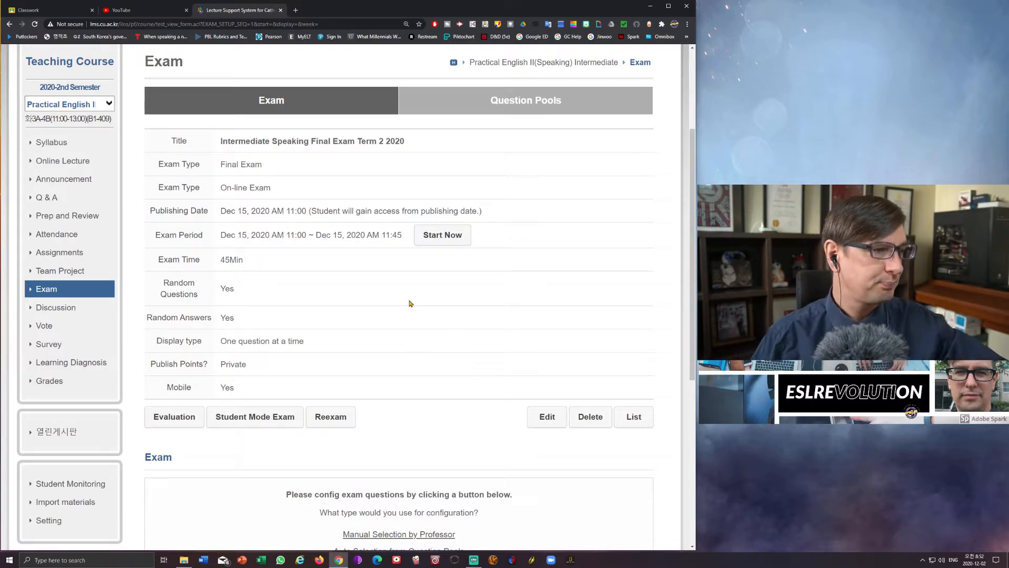
pyautogui.scroll(-1, 478, 357)
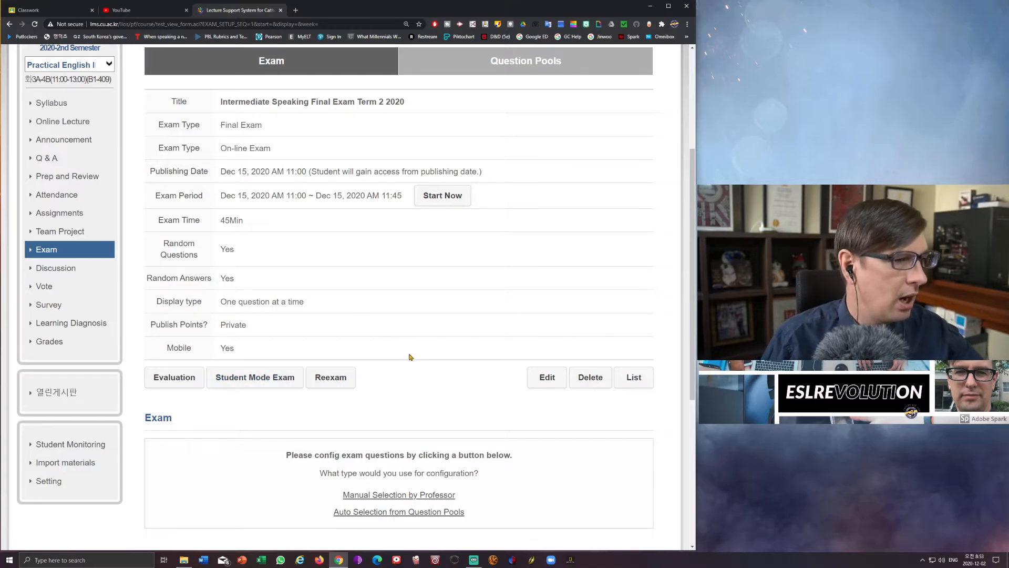
pyautogui.scroll(-2, 415, 307)
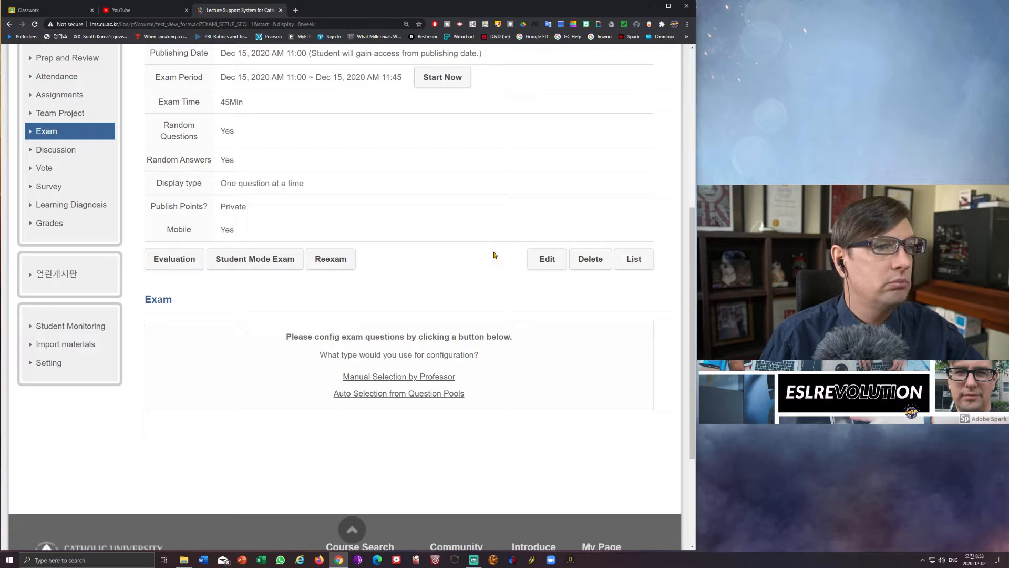
pyautogui.scroll(2, 494, 303)
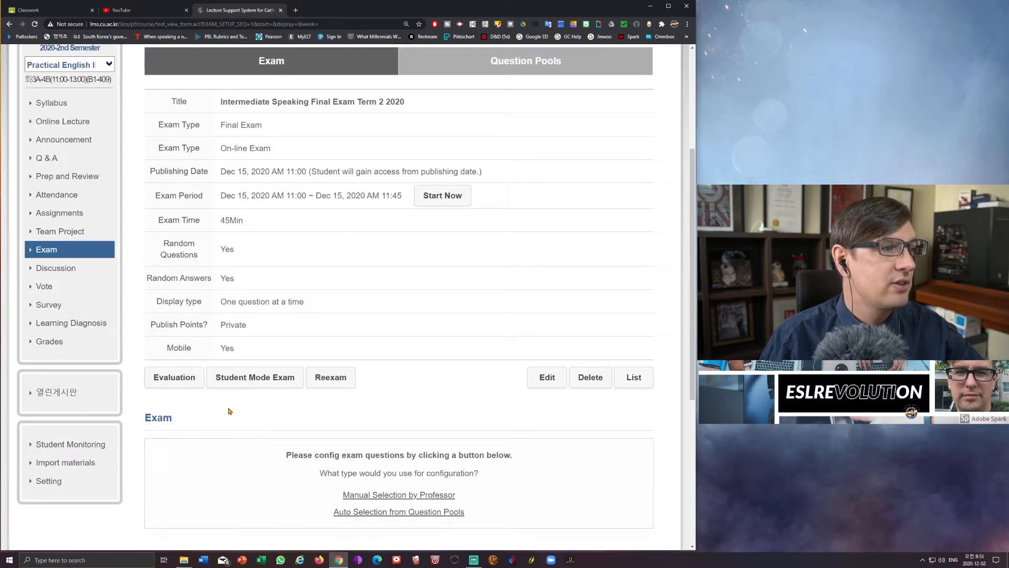
pyautogui.click(545, 377)
pyautogui.scroll(-3, 567, 453)
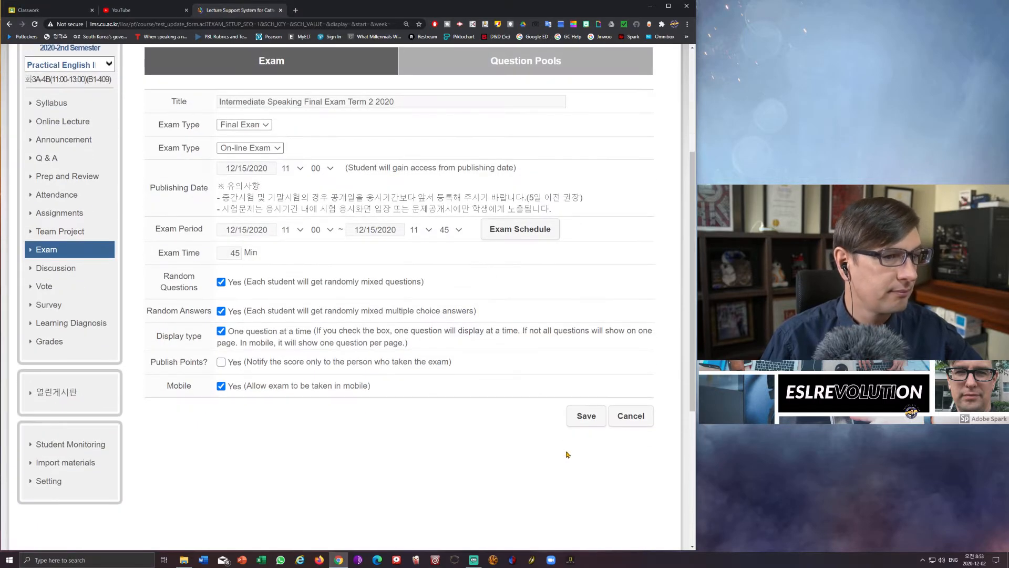
pyautogui.click(583, 416)
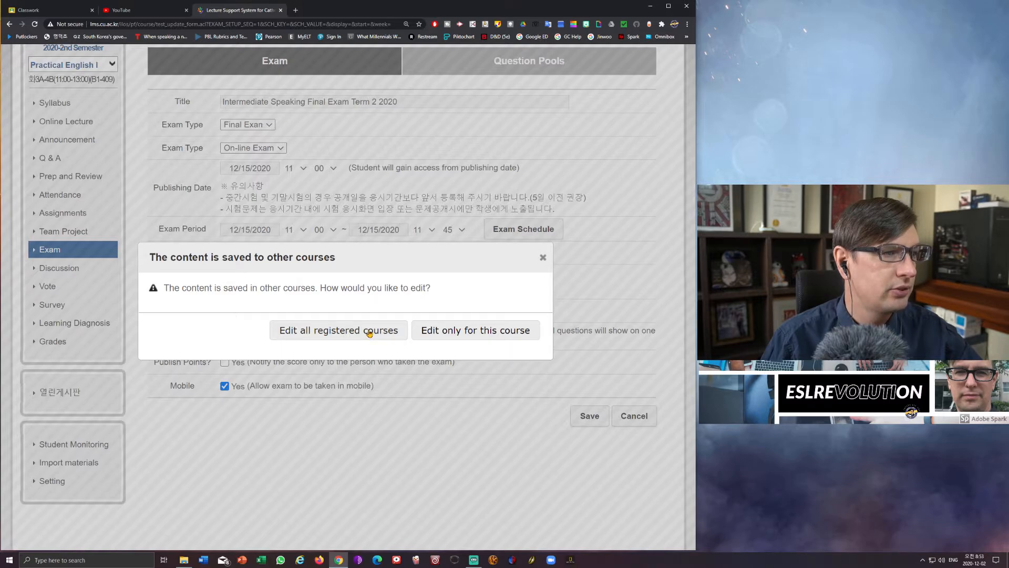
pyautogui.click(451, 331)
# Step: Configure the exam questions by manual selection by the professor
pyautogui.scroll(-3, 531, 418)
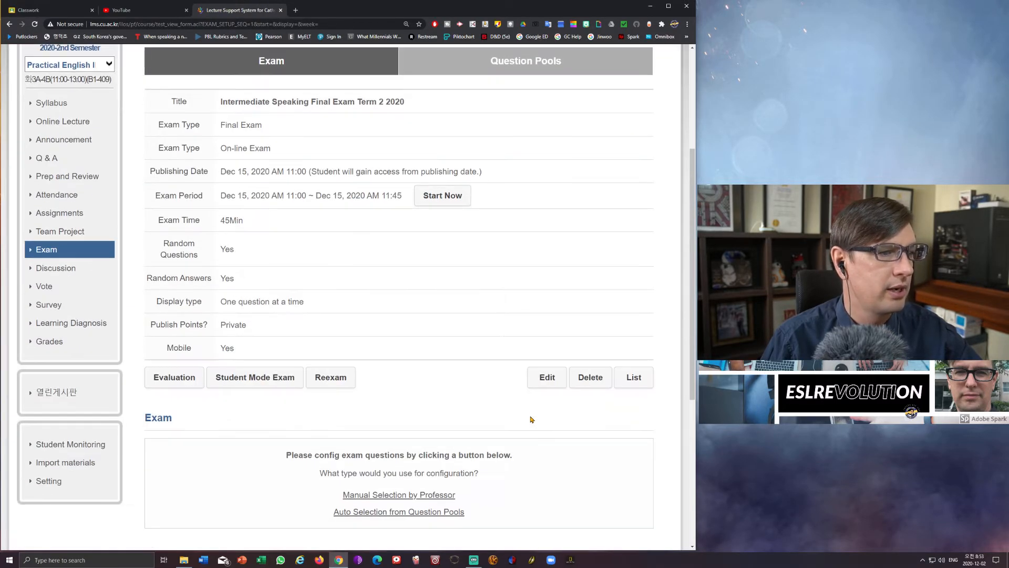
pyautogui.scroll(-2, 531, 419)
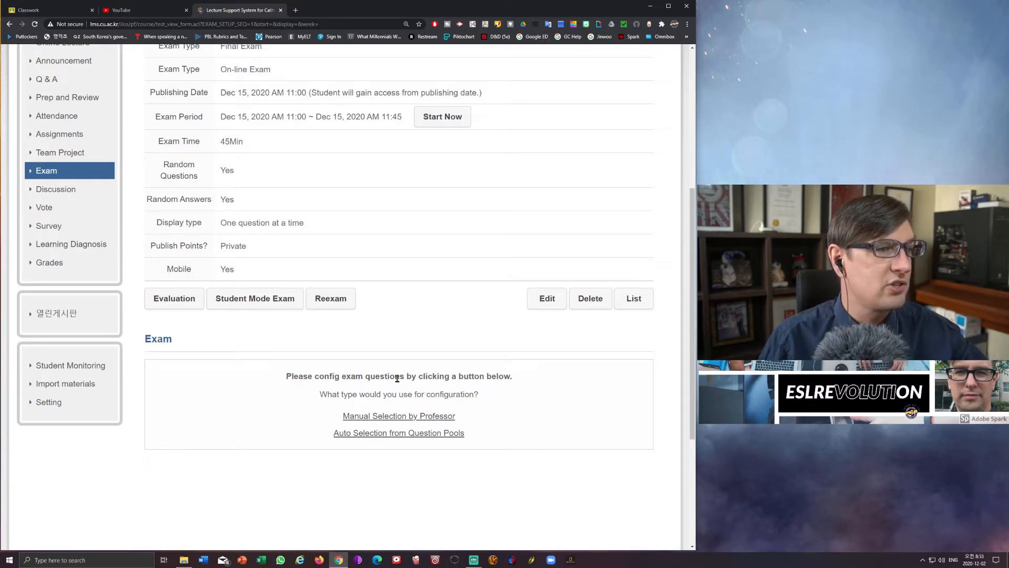
pyautogui.click(432, 418)
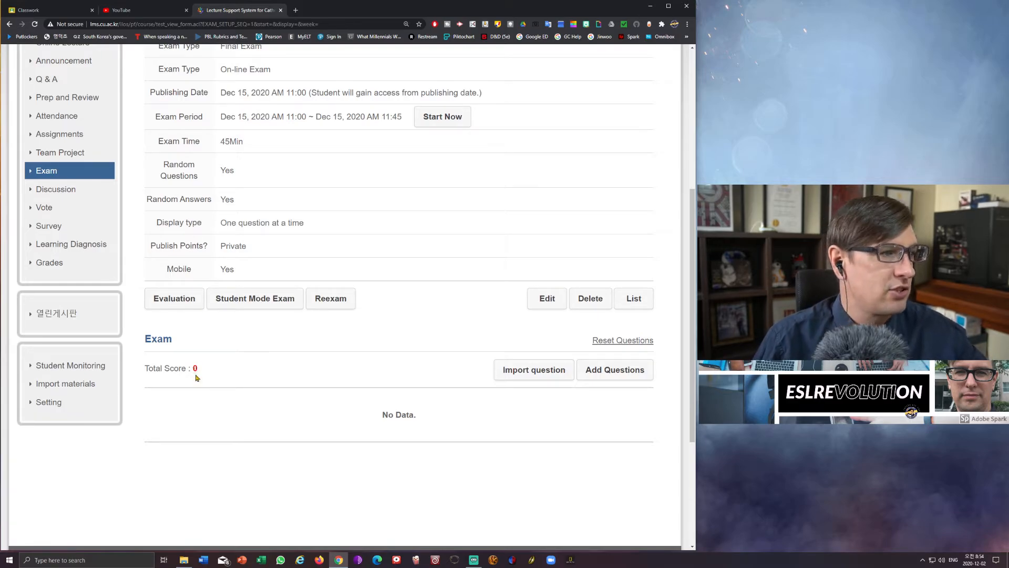
pyautogui.doubleClick(196, 368)
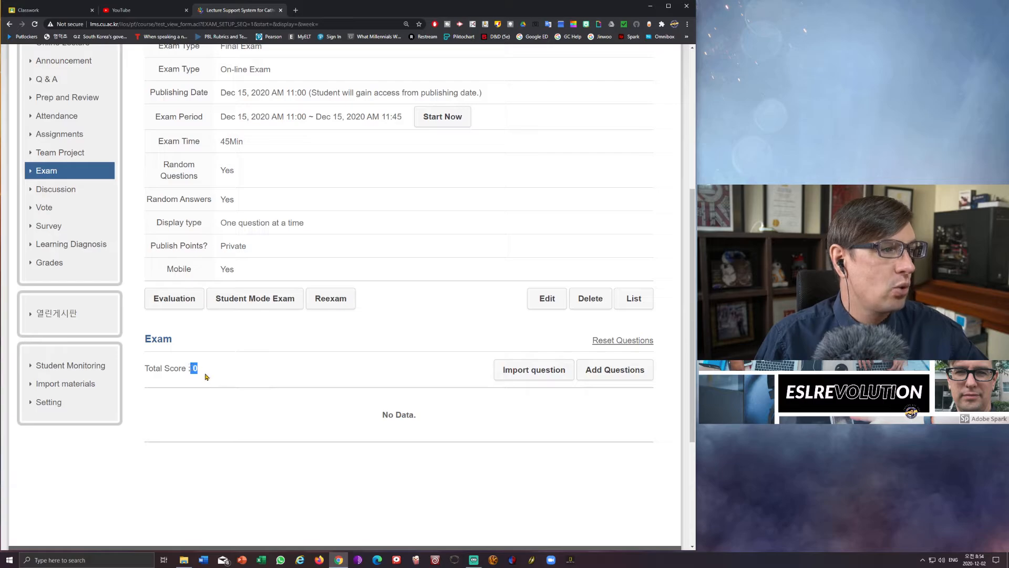
pyautogui.click(196, 369)
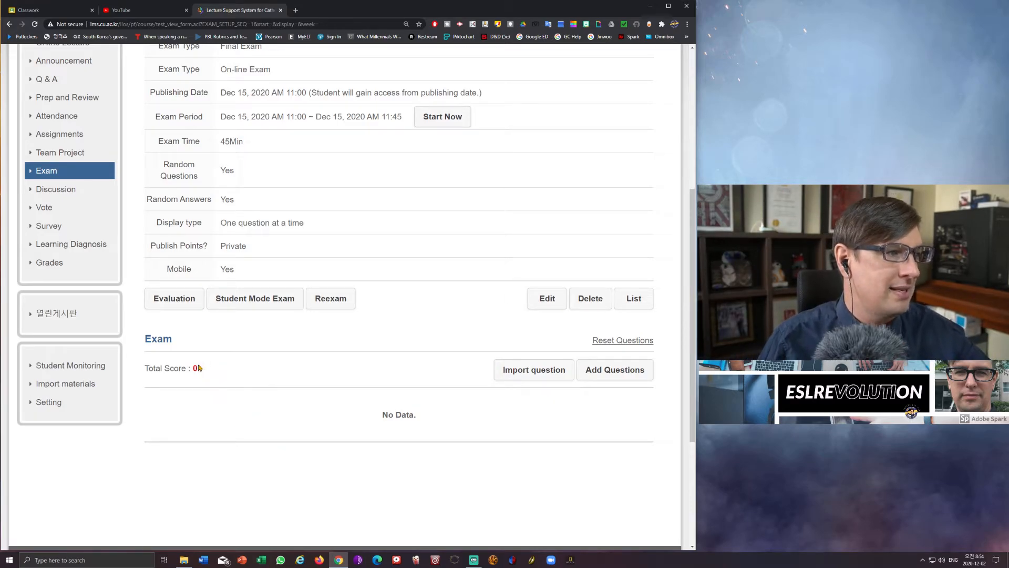
# Step: Start adding a new question to the exam and set its points to 1
pyautogui.click(612, 371)
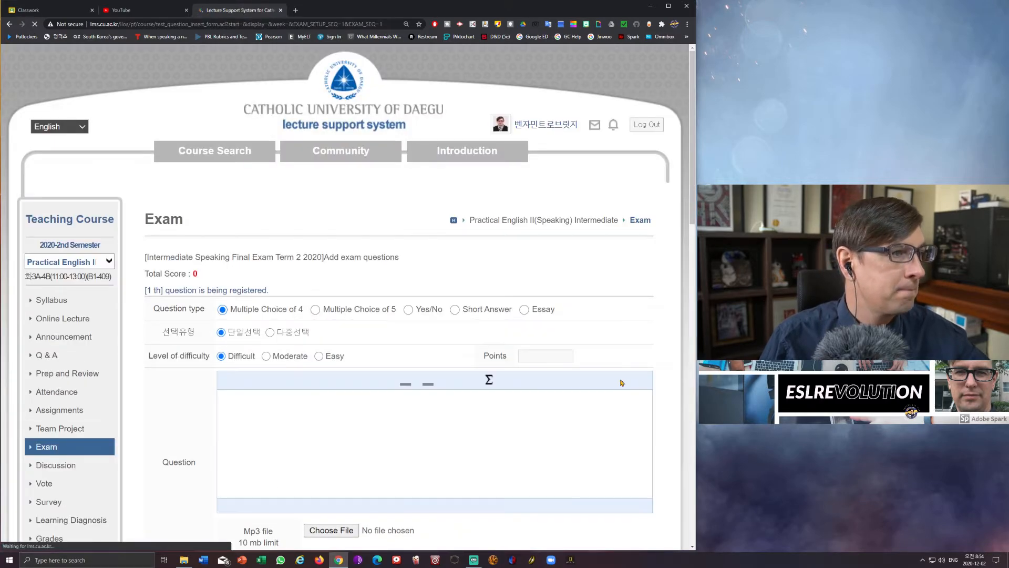
pyautogui.scroll(-2, 616, 308)
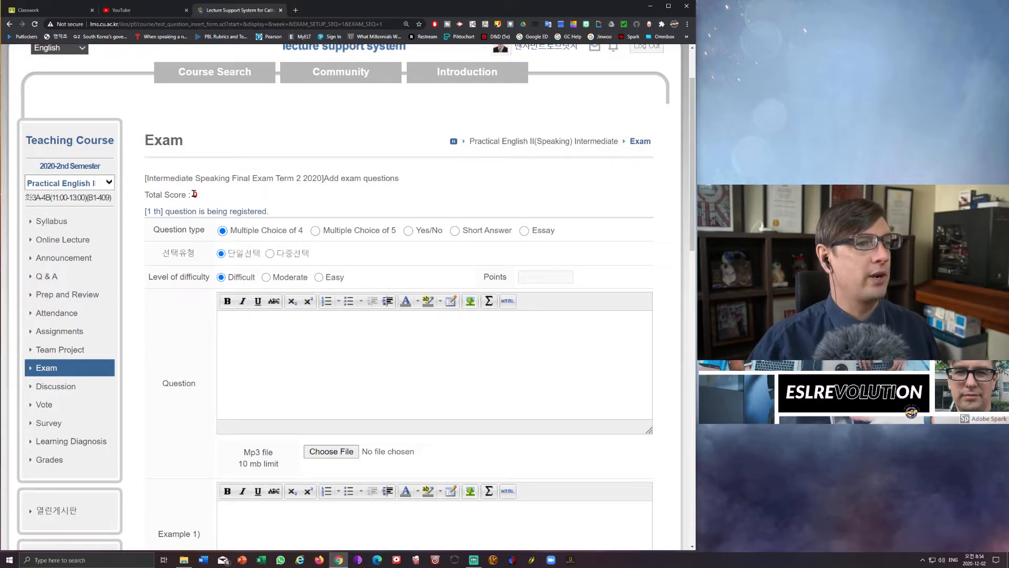
pyautogui.click(531, 277)
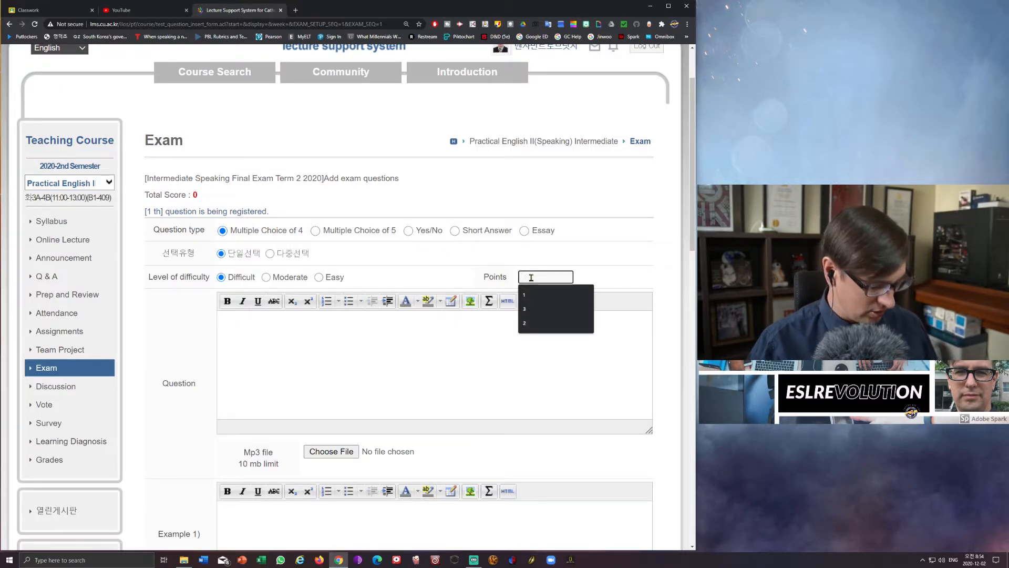
pyautogui.write('1')
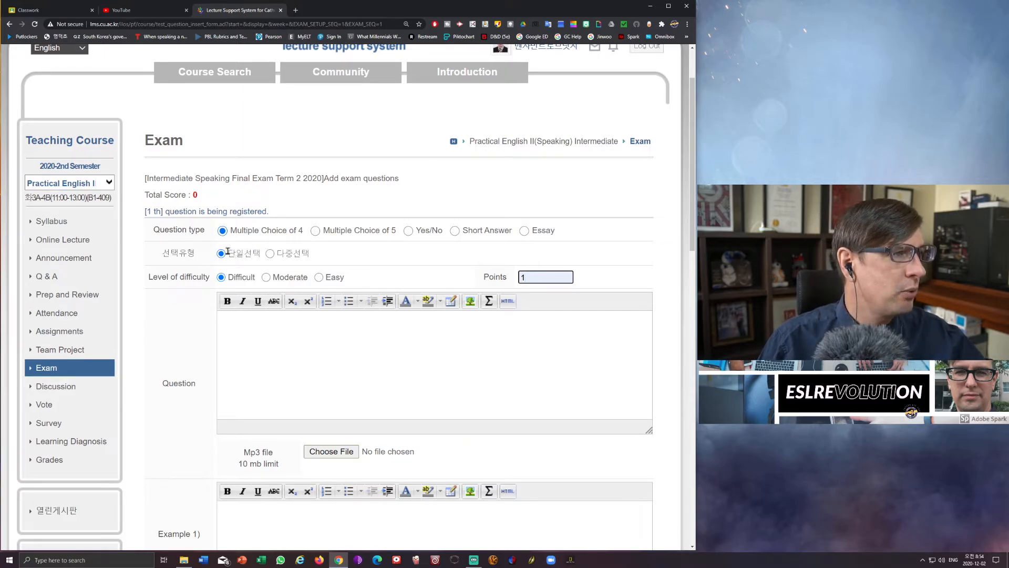
# Step: Try multiple-answer selection (다중선택) for the question and return it to single selection (단일선택)
pyautogui.moveTo(228, 251); pyautogui.dragTo(317, 257)
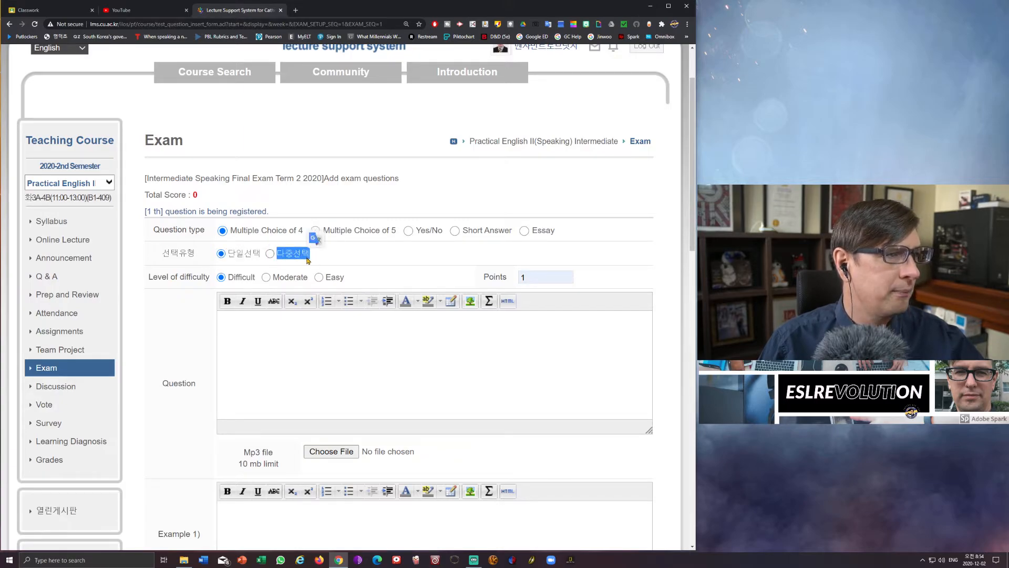
pyautogui.moveTo(230, 256); pyautogui.dragTo(260, 257)
pyautogui.click(252, 259)
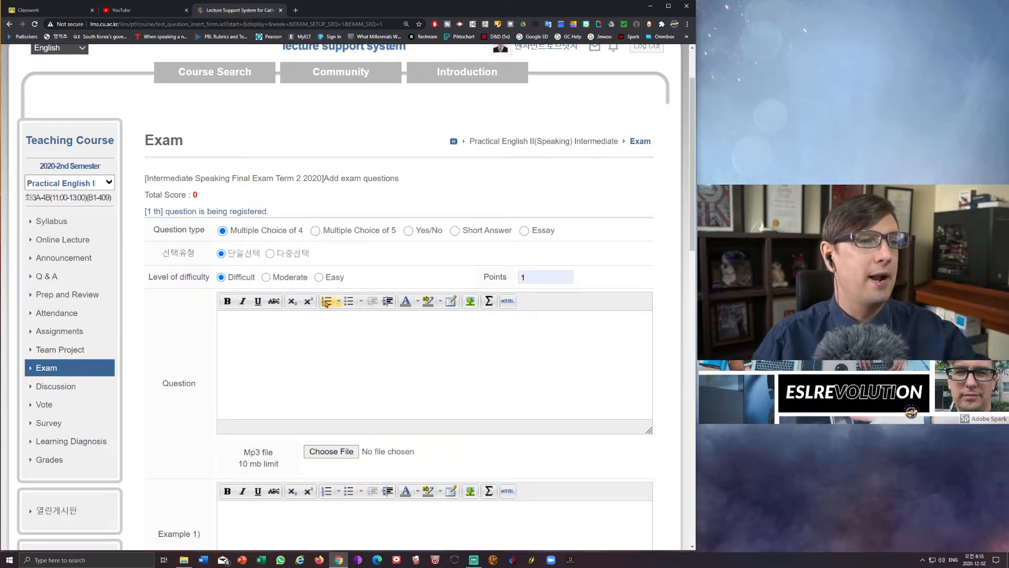
pyautogui.click(271, 254)
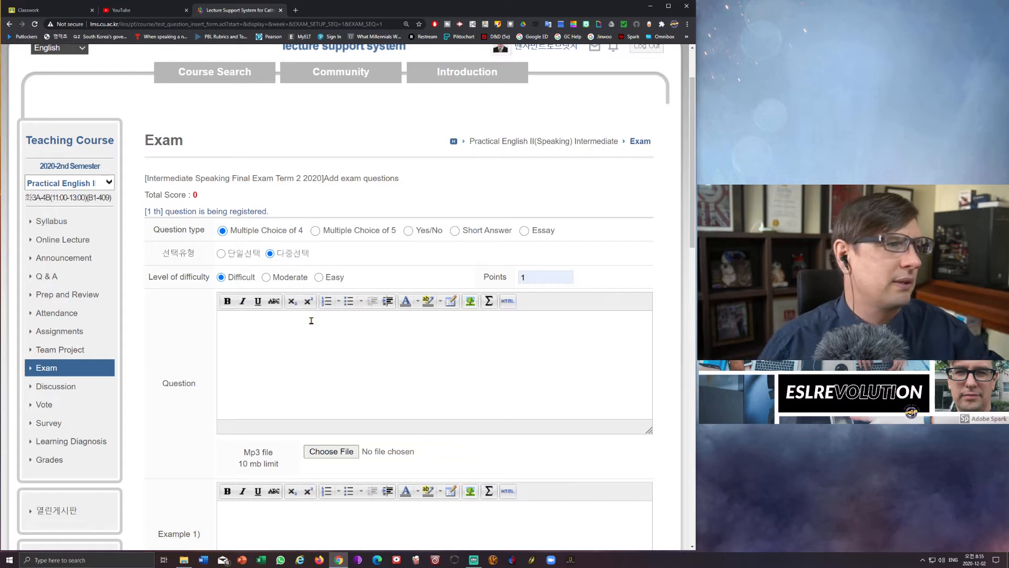
pyautogui.click(221, 254)
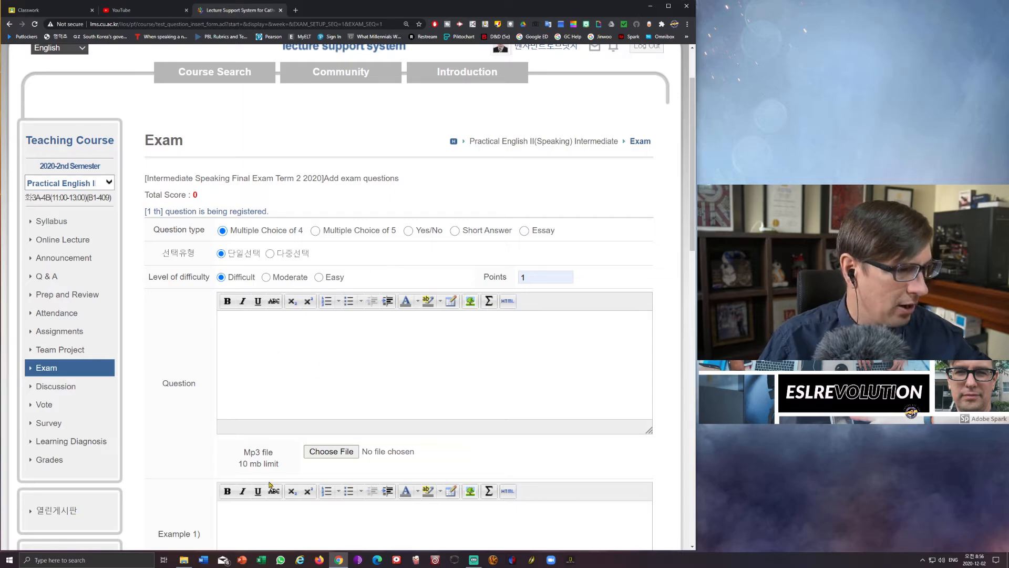
# Step: Attach the audio file BTP_L3_SB_095.mp3 from the Unit 11 folder to the question
pyautogui.scroll(-2, 288, 452)
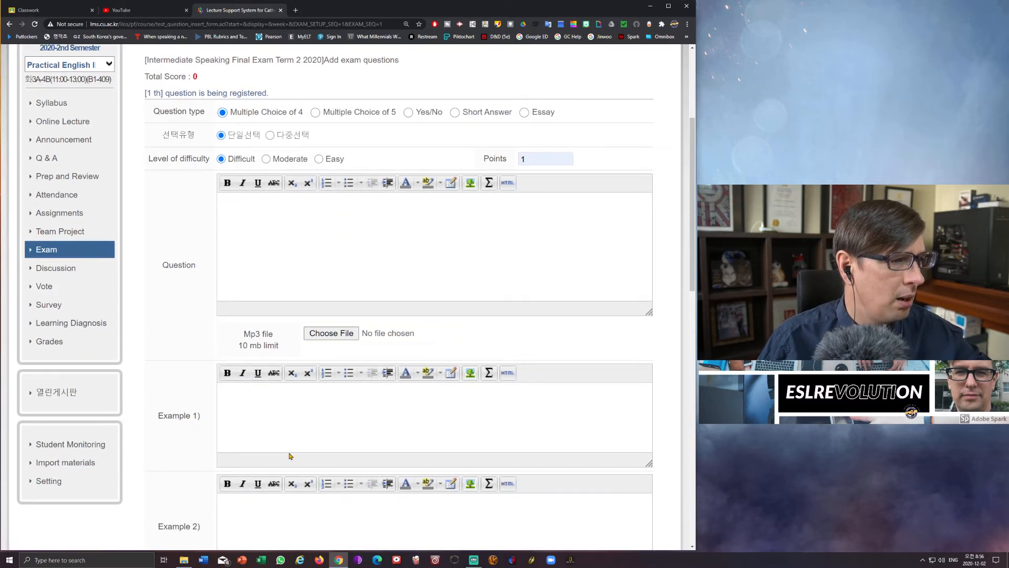
pyautogui.scroll(3, 307, 428)
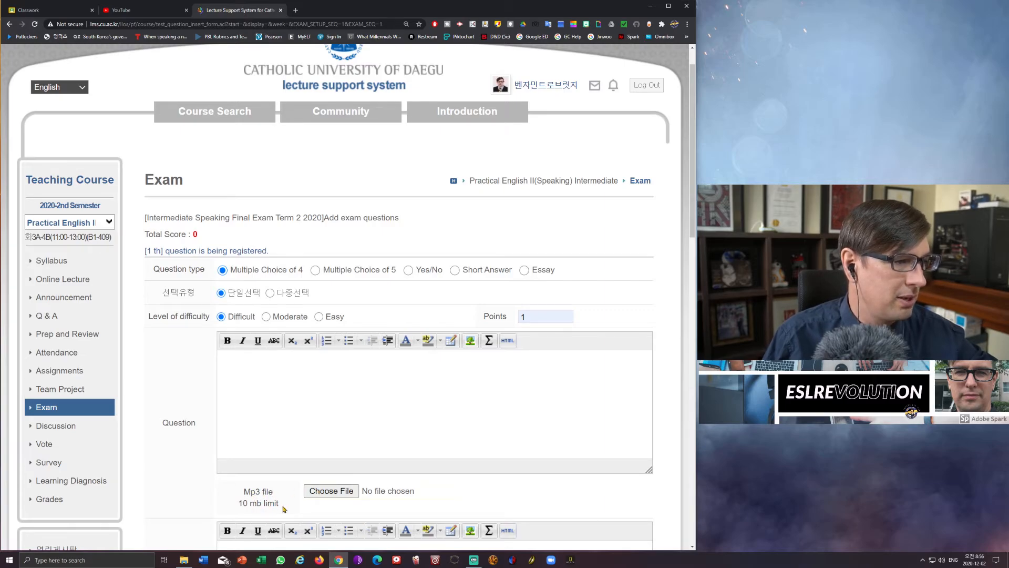
pyautogui.click(339, 492)
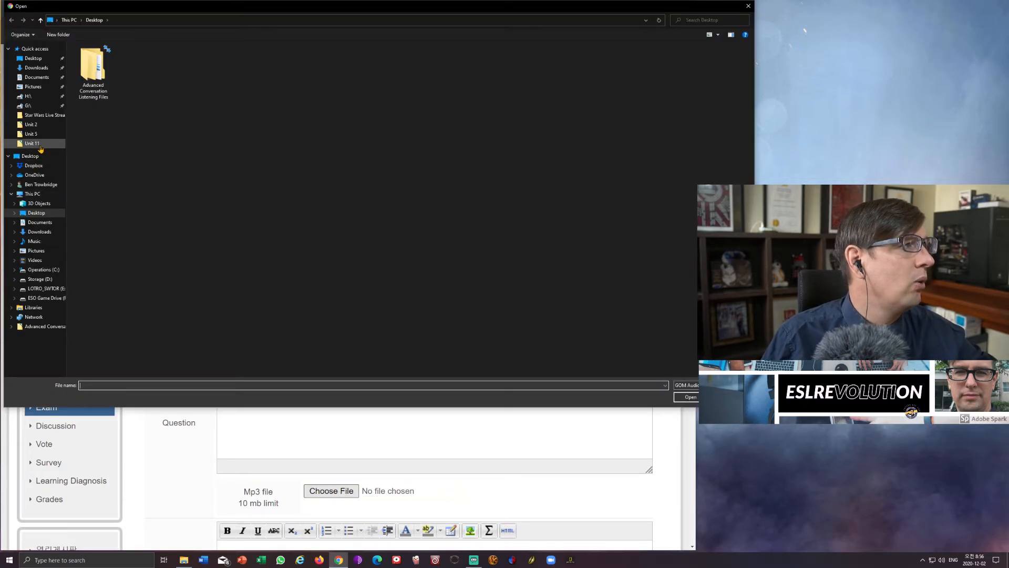
pyautogui.click(32, 143)
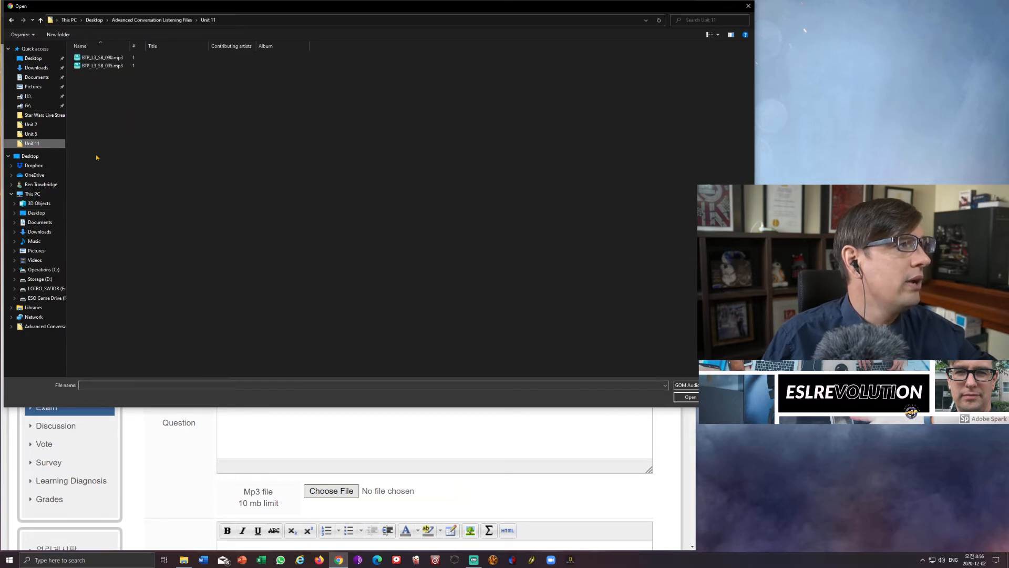
pyautogui.moveTo(254, 1); pyautogui.dragTo(627, 70)
pyautogui.moveTo(525, 82); pyautogui.dragTo(972, 192)
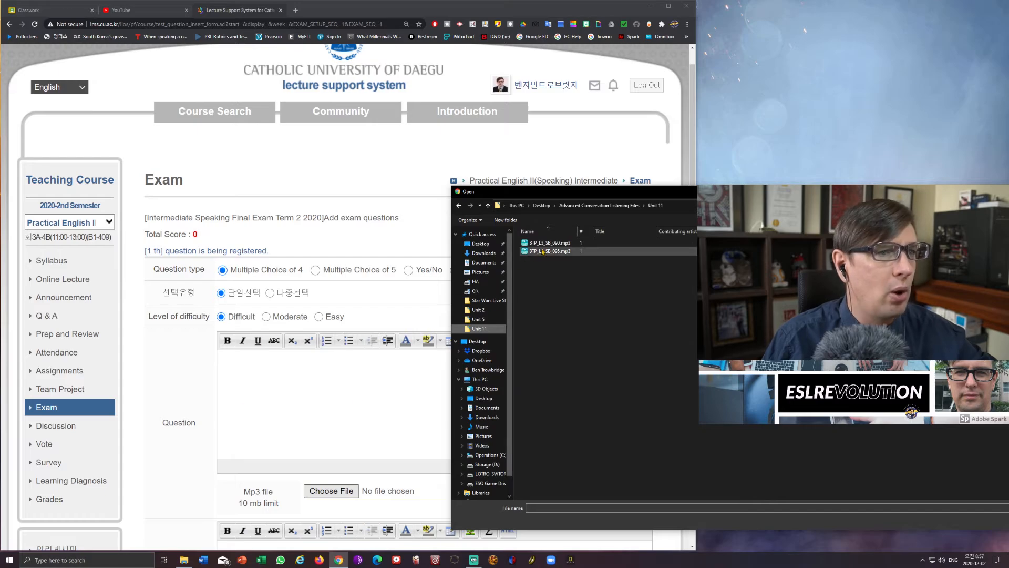
pyautogui.doubleClick(559, 251)
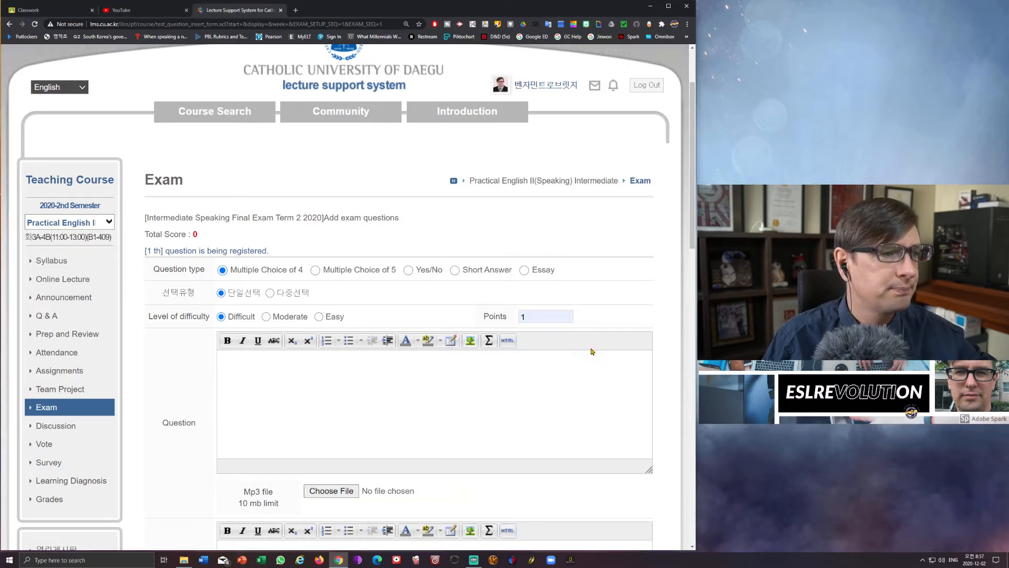
# Step: Enter the question text "Listen to the following conversation and answer the questions below."
pyautogui.scroll(-3, 620, 386)
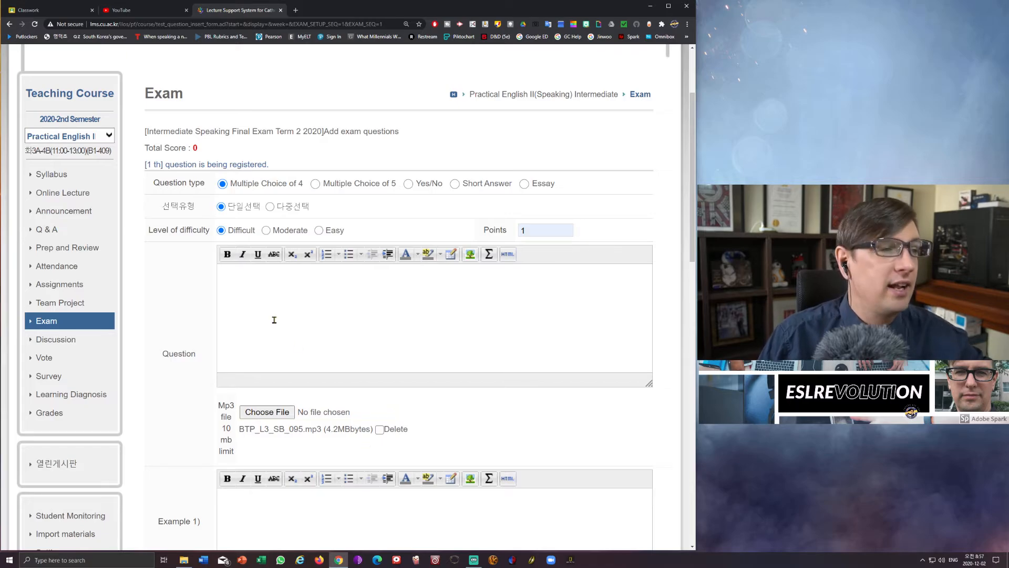
pyautogui.click(274, 300)
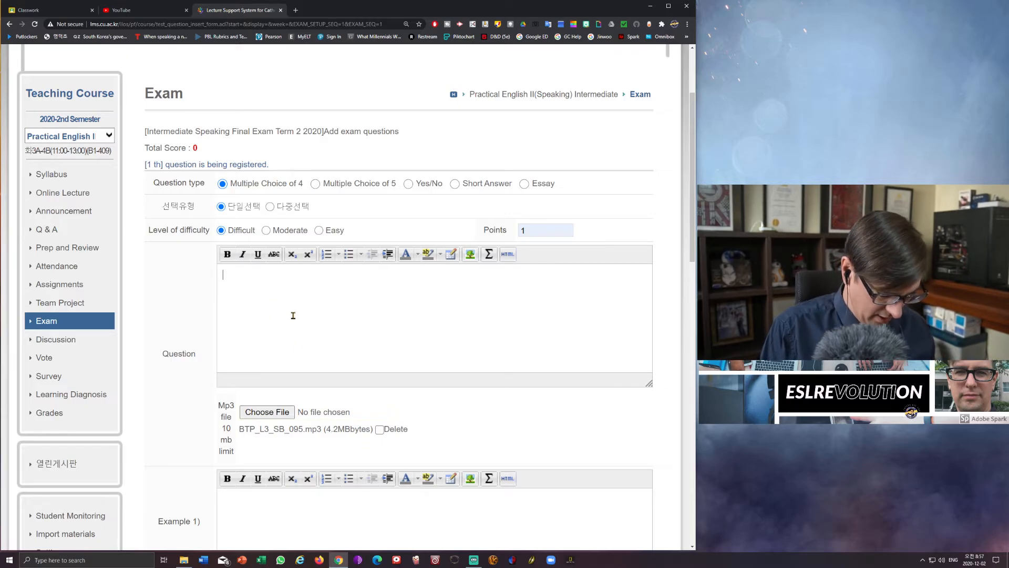
pyautogui.write('List')
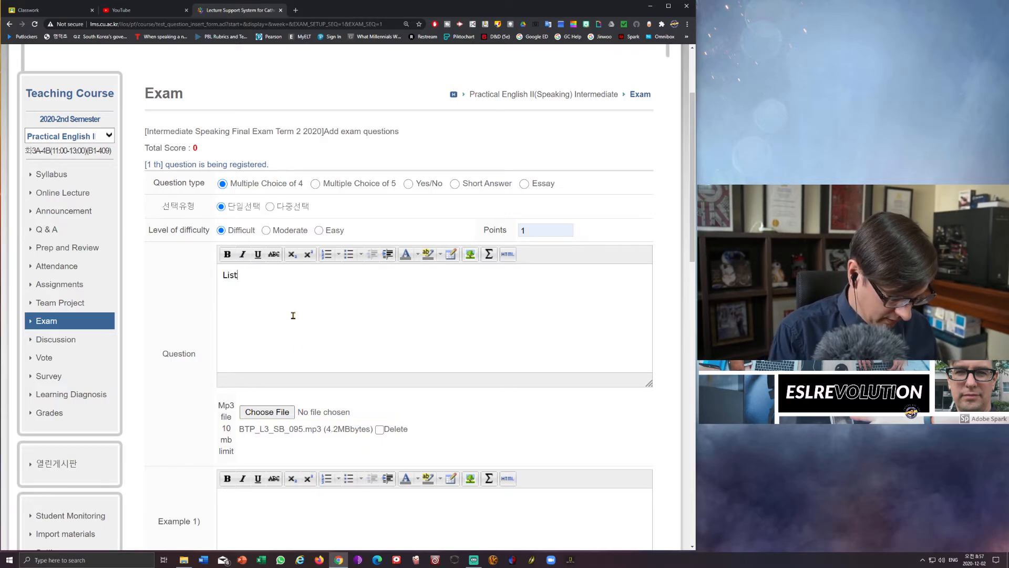
pyautogui.write('en to the foll')
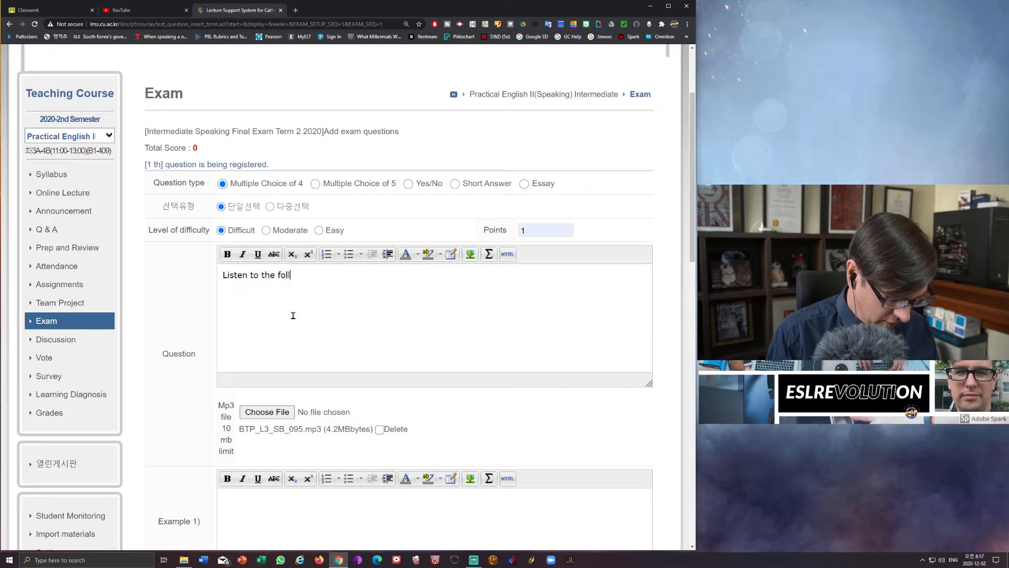
pyautogui.write('owing Con')
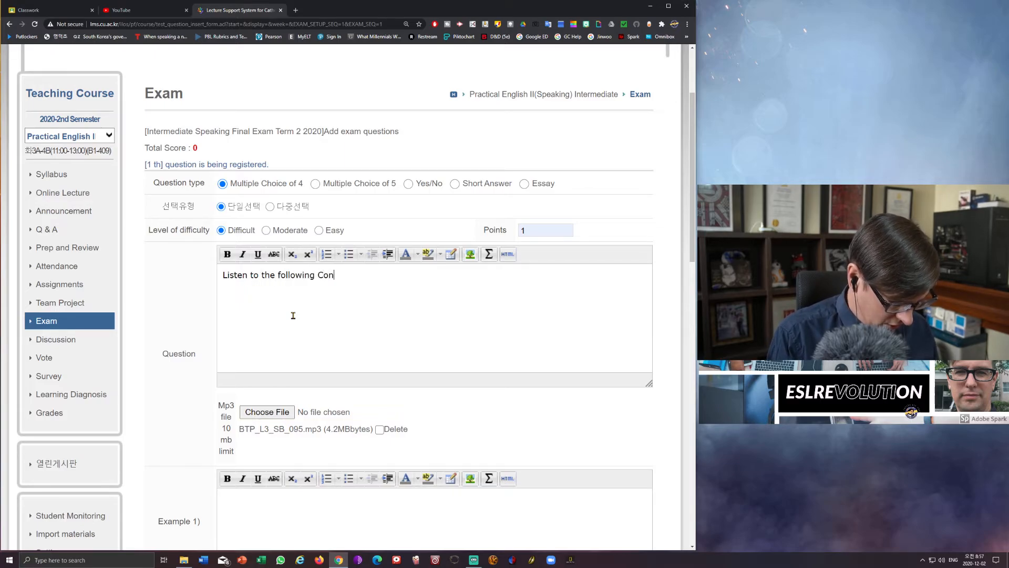
pyautogui.write('ver')
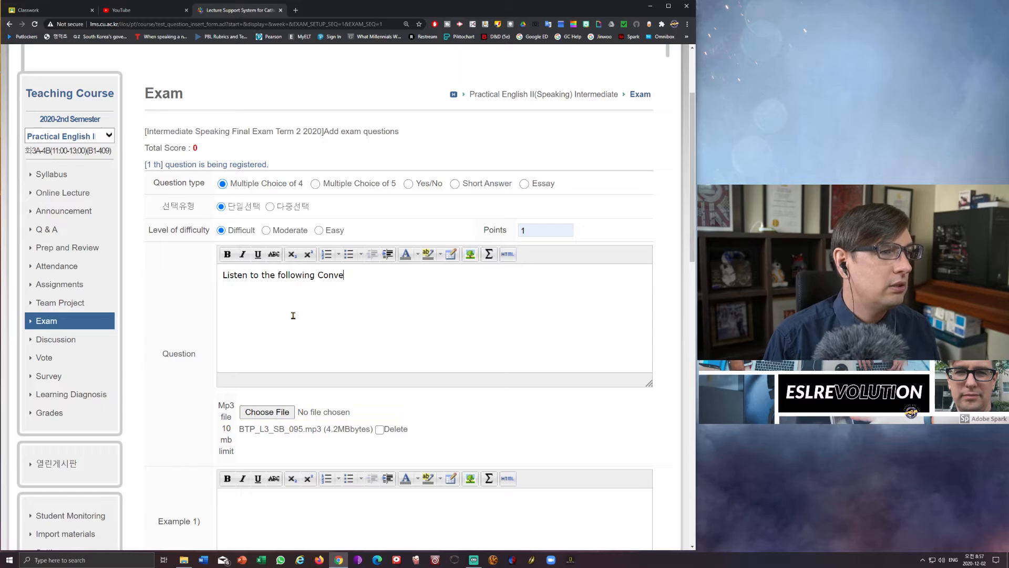
pyautogui.press('BackSpace')
pyautogui.press('BackSpace')
pyautogui.press('BackSpace')
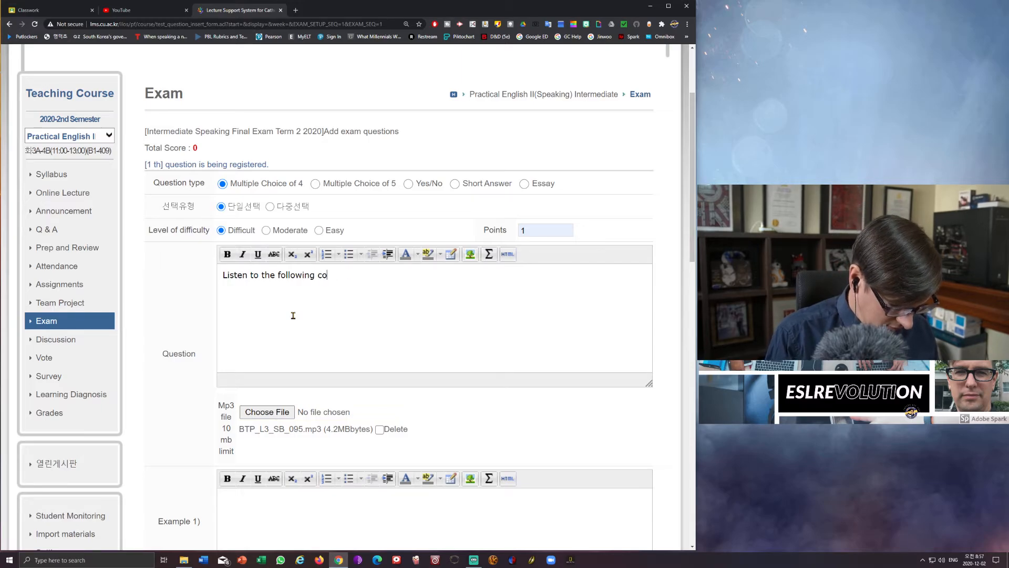
pyautogui.write('nversation and ans')
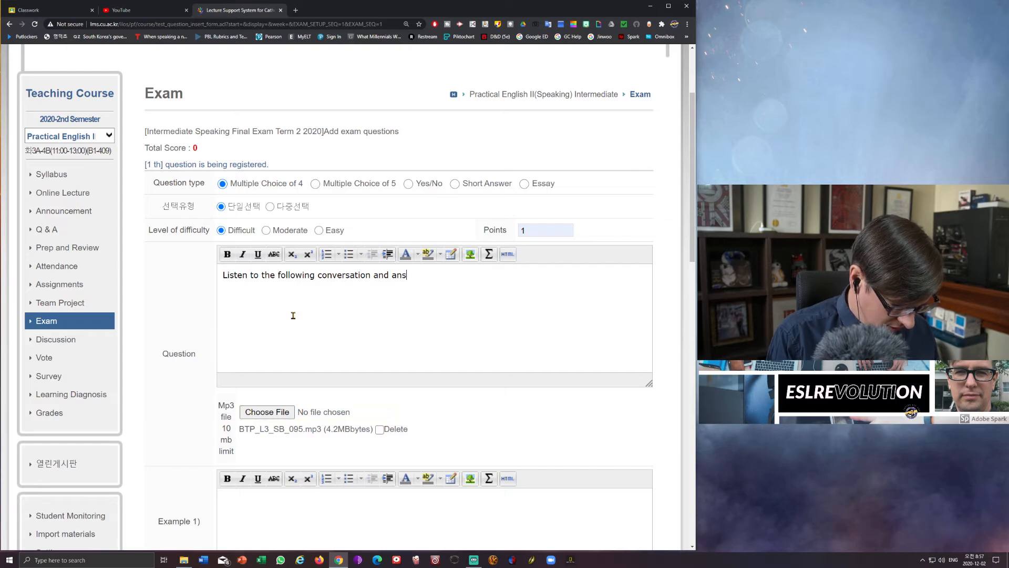
pyautogui.write('wer the f')
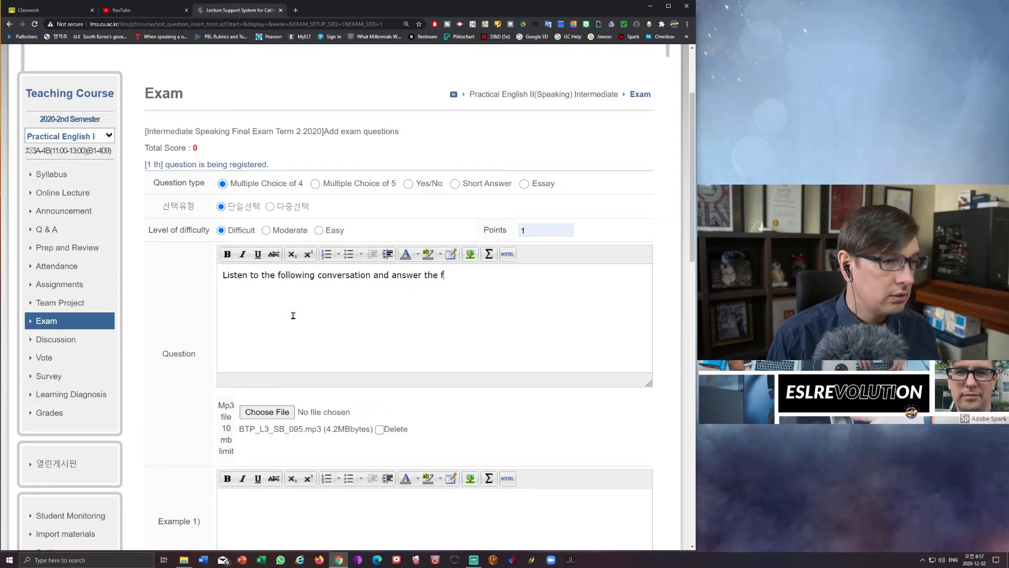
pyautogui.press('BackSpace')
pyautogui.write('questions')
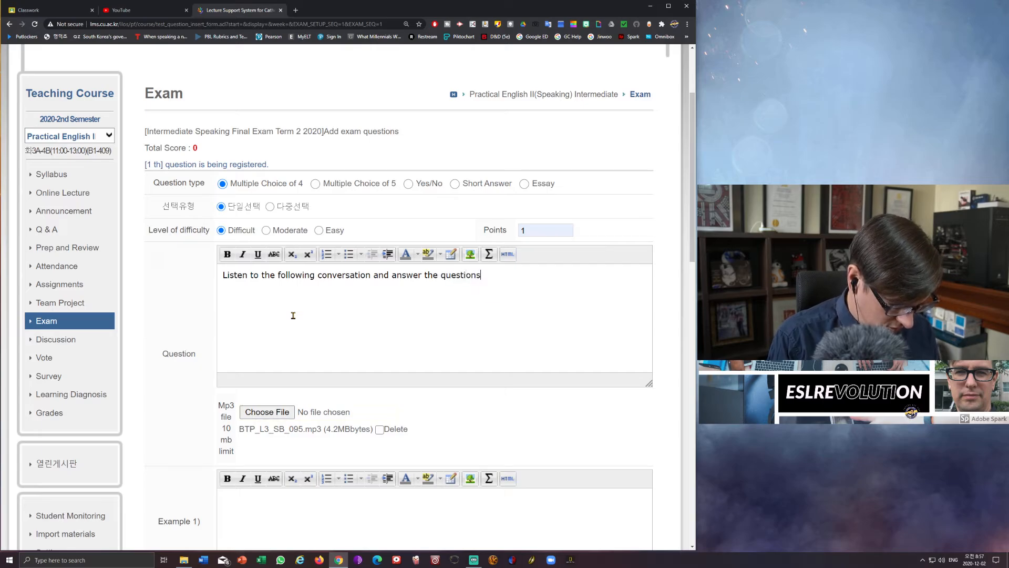
pyautogui.write(' below.')
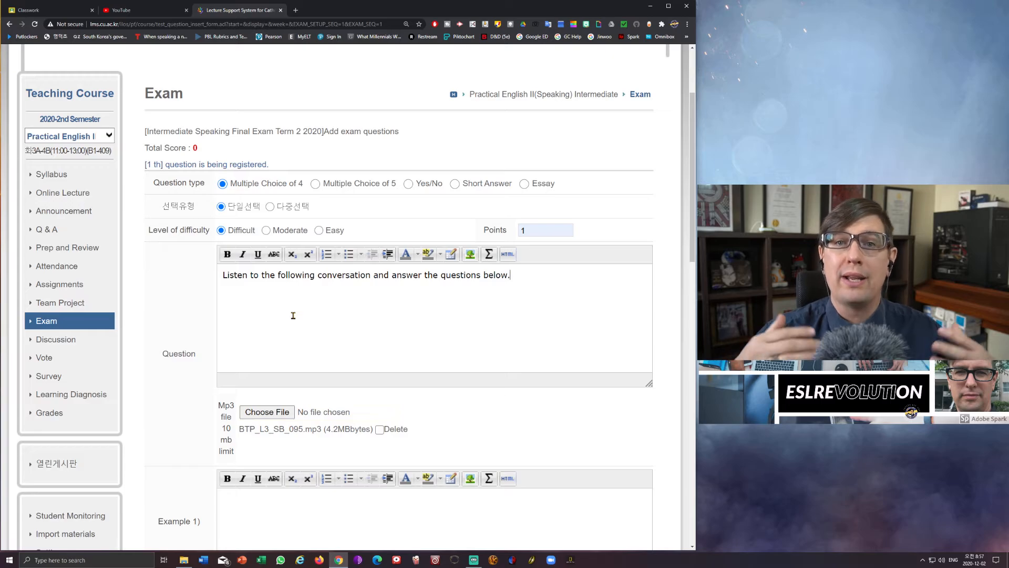
# Step: Prefix the question sentence with "Instruction: " and add a new line below it reading "Question: .........?"
pyautogui.write('Instruct')
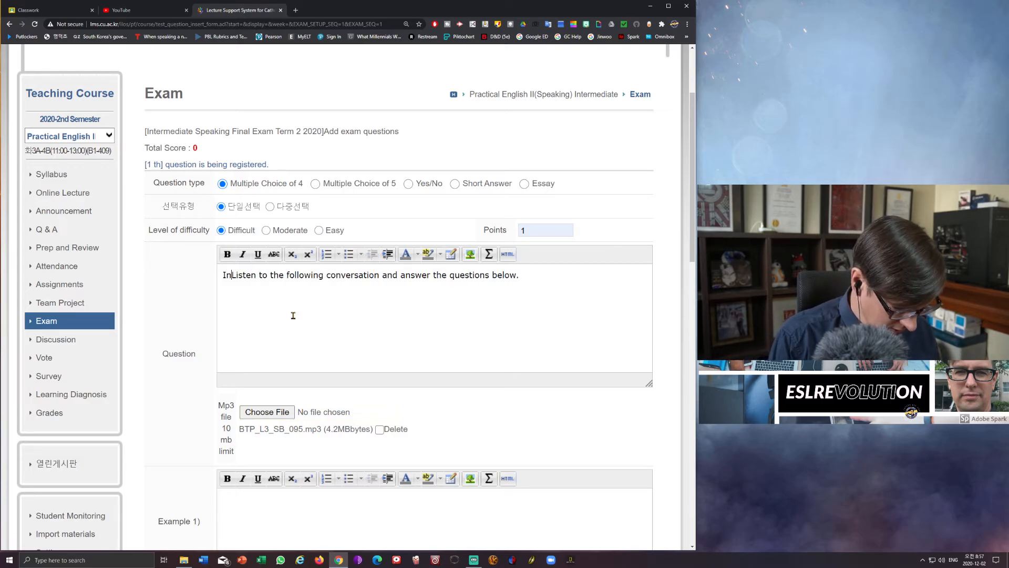
pyautogui.write('ion')
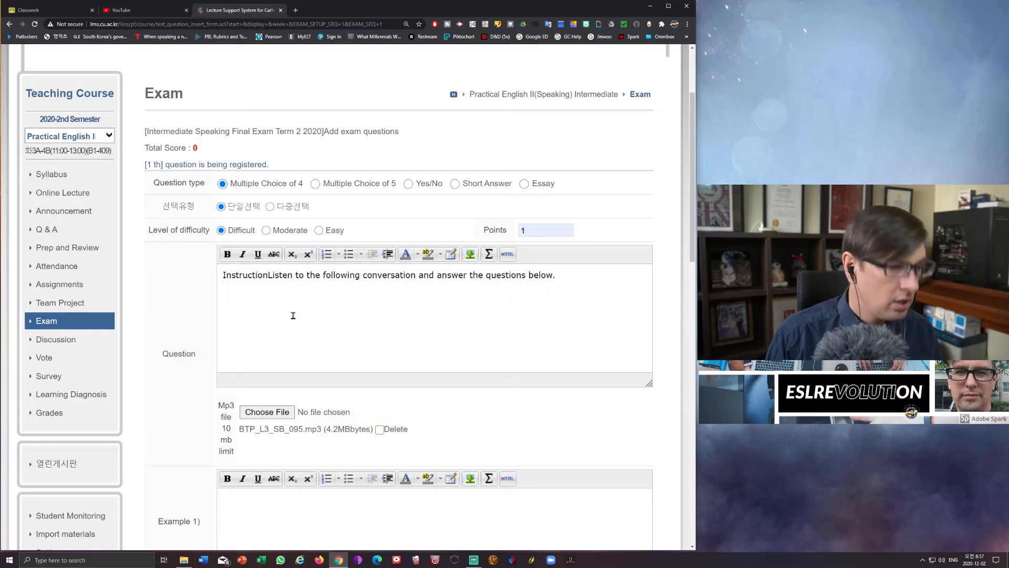
pyautogui.write(':')
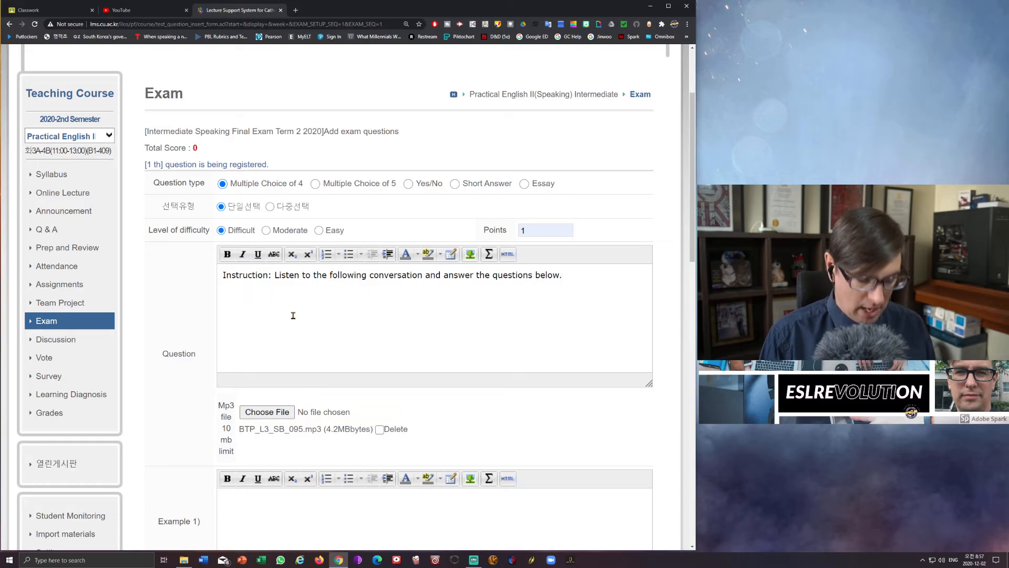
pyautogui.press('Return')
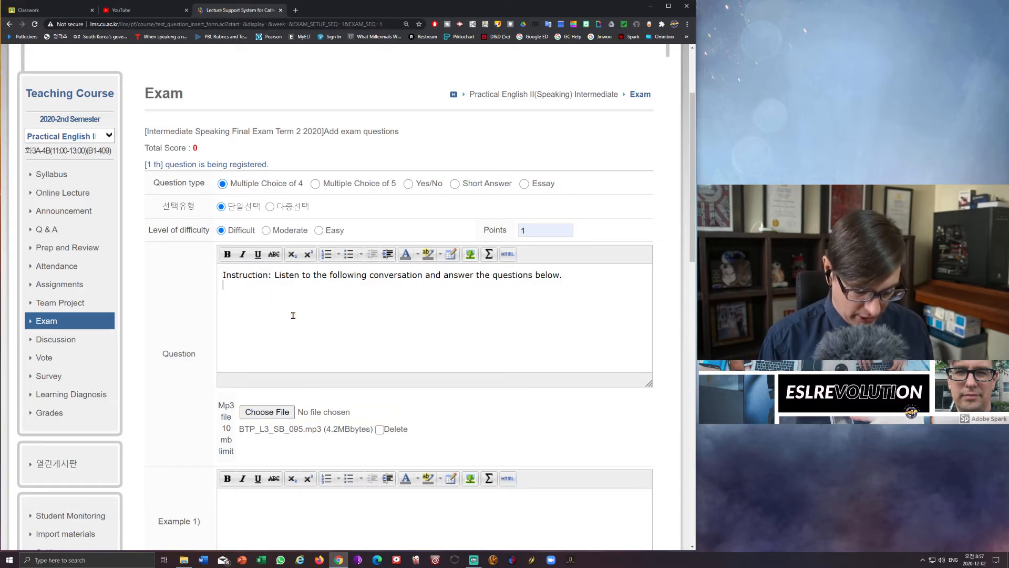
pyautogui.write('Q')
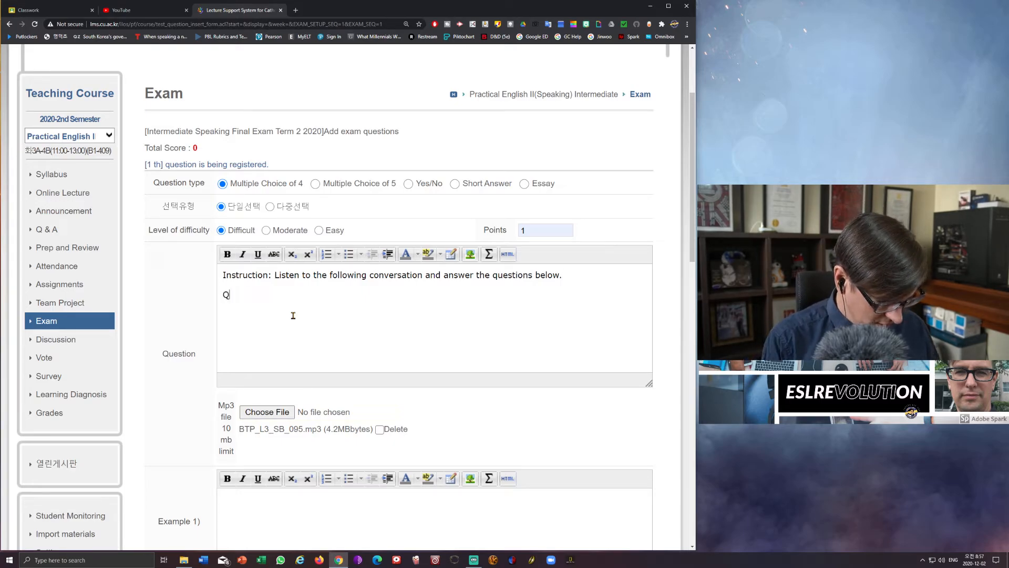
pyautogui.write('uestion')
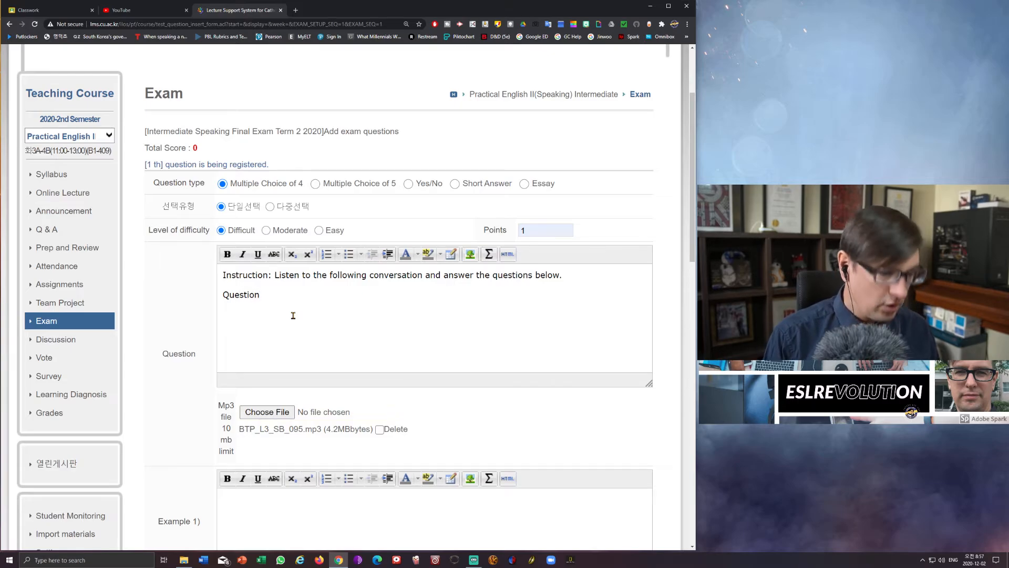
pyautogui.write(':')
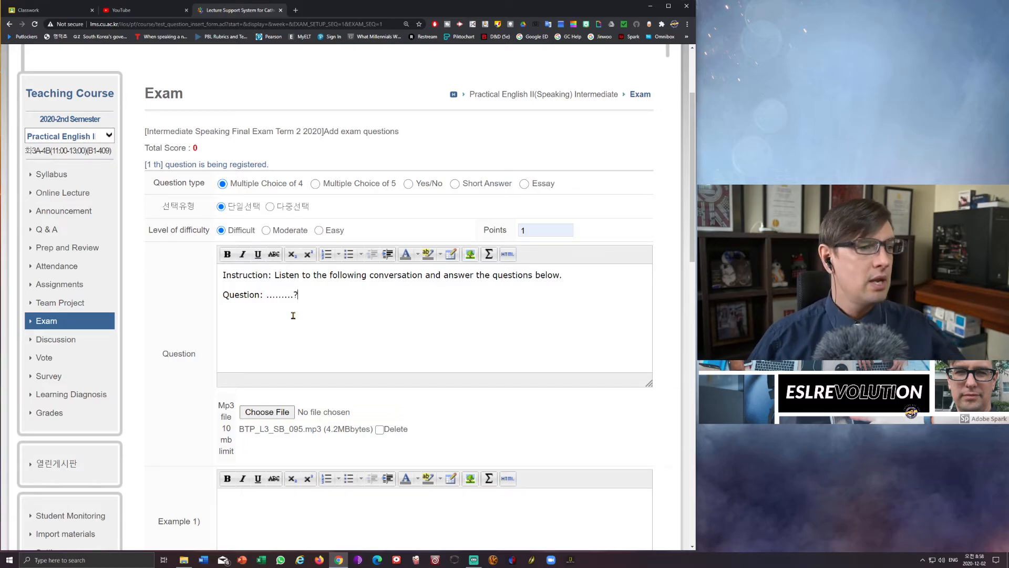
# Step: Set the question's level of difficulty to Moderate
pyautogui.scroll(-2, 294, 326)
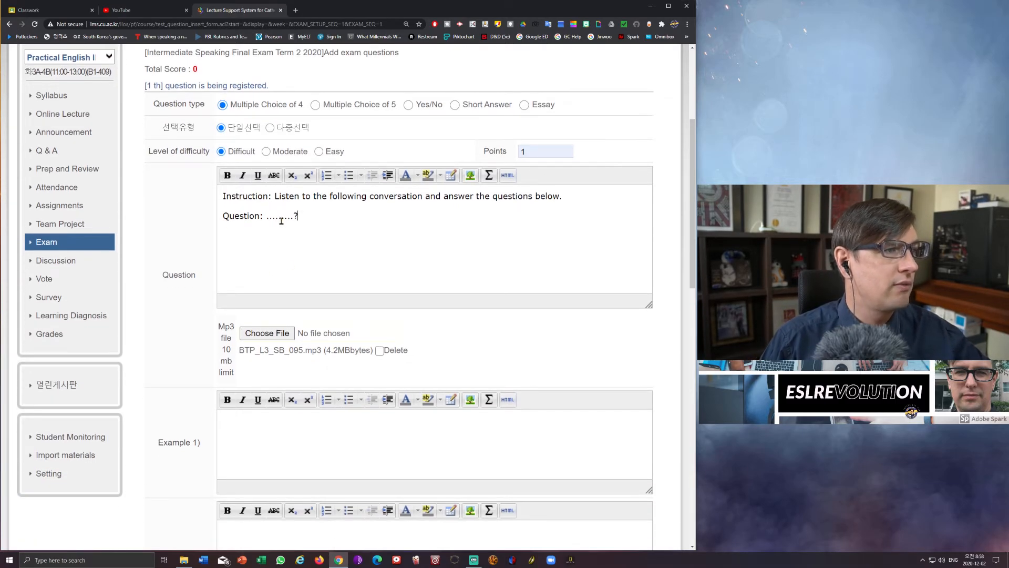
pyautogui.scroll(3, 348, 314)
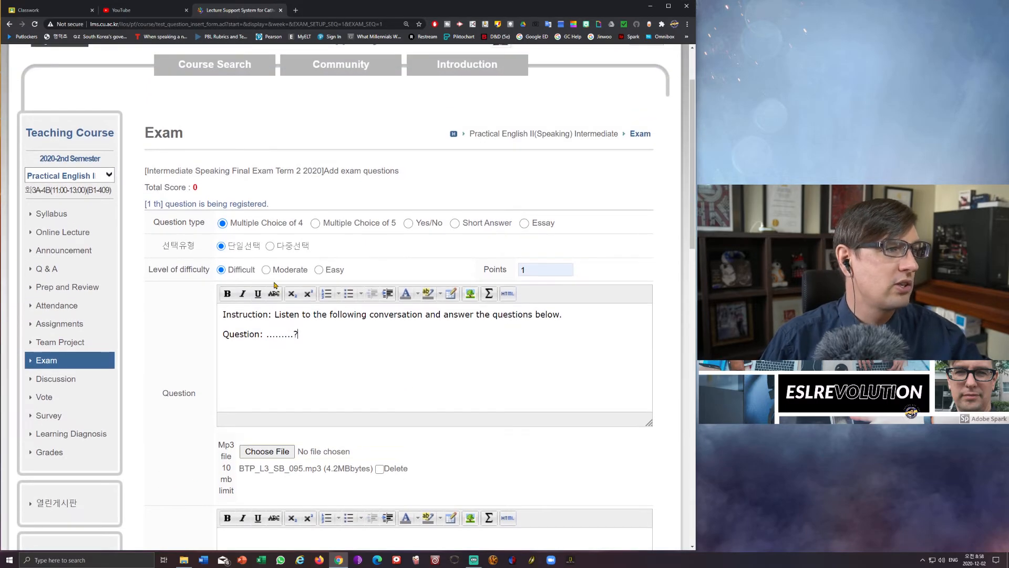
pyautogui.click(267, 271)
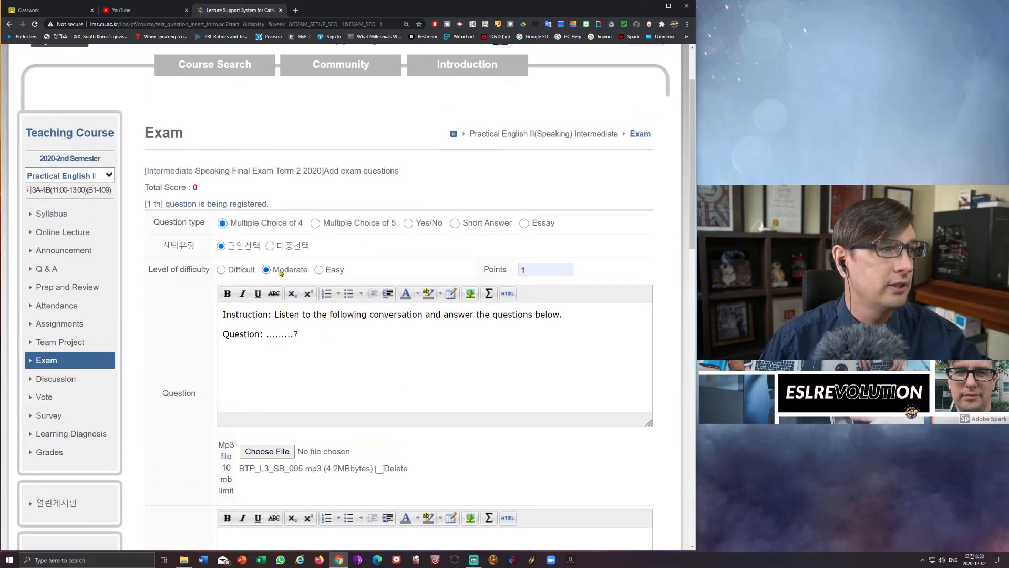
# Step: Fill in the answer choices with "answer" for Example 2 and "bbbbb" for Examples 1, 3 and 4
pyautogui.scroll(-6, 442, 430)
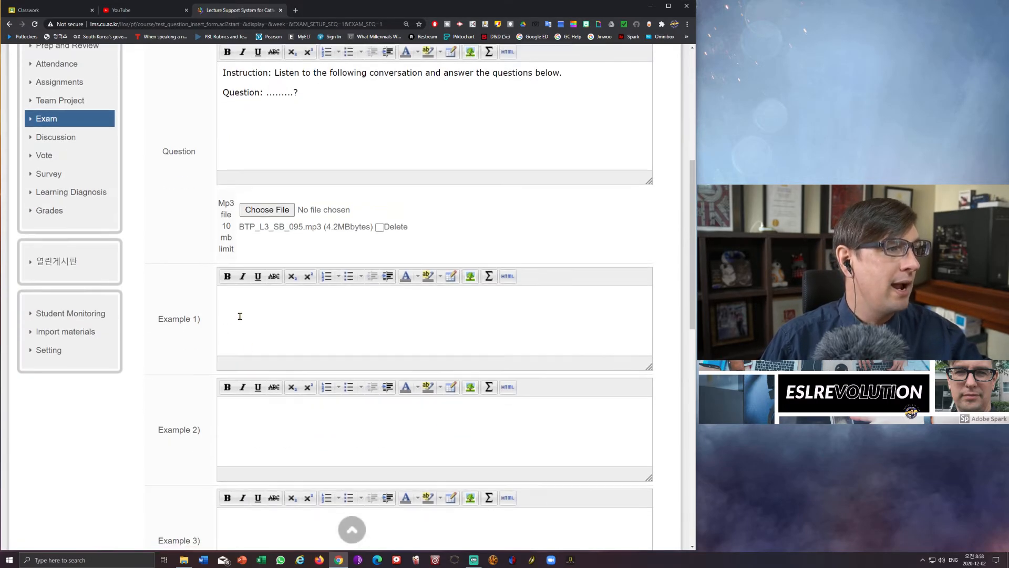
pyautogui.scroll(-3, 240, 316)
pyautogui.scroll(-2, 180, 416)
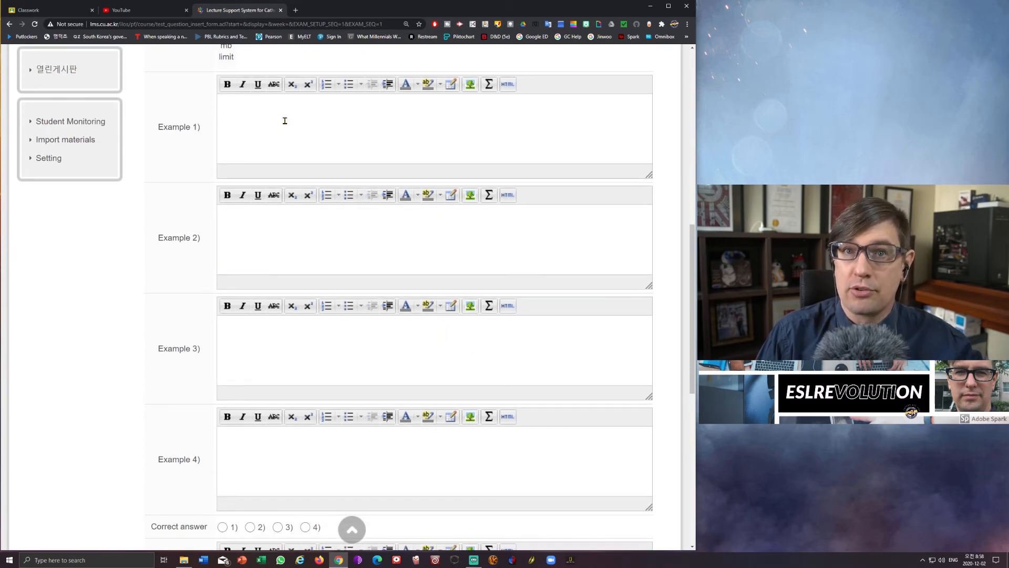
pyautogui.click(227, 240)
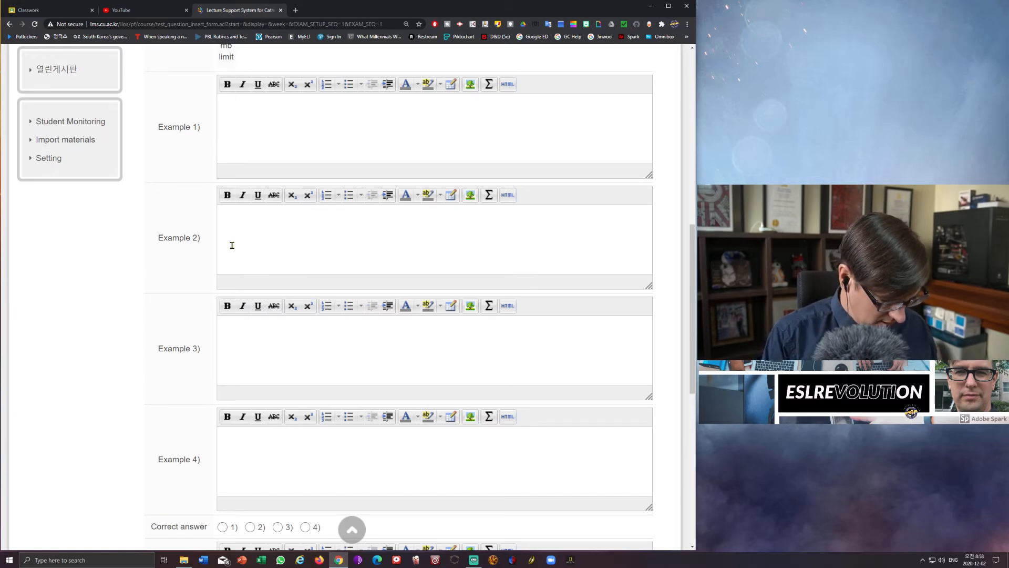
pyautogui.write('answe')
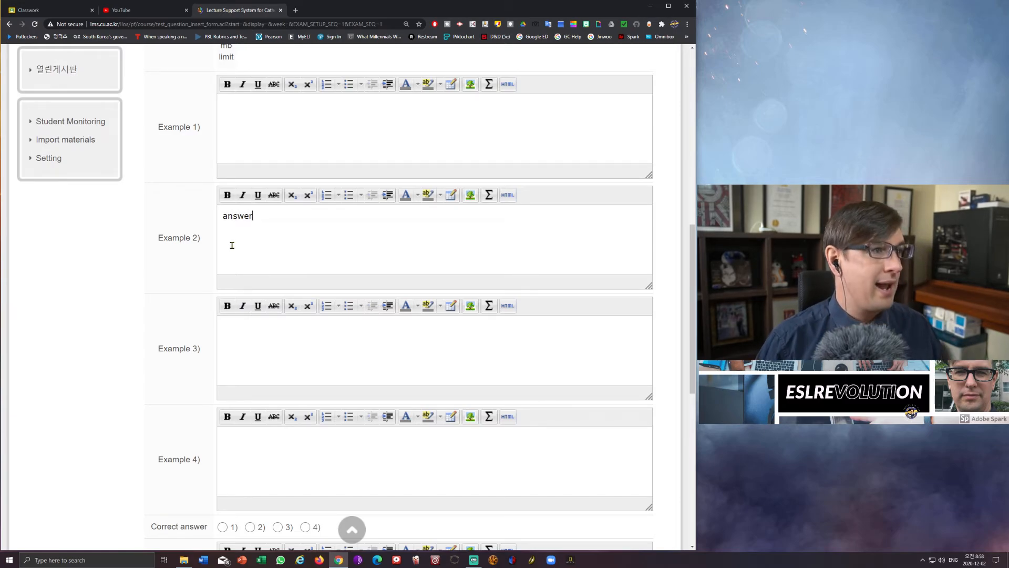
pyautogui.write('r')
pyautogui.click(235, 120)
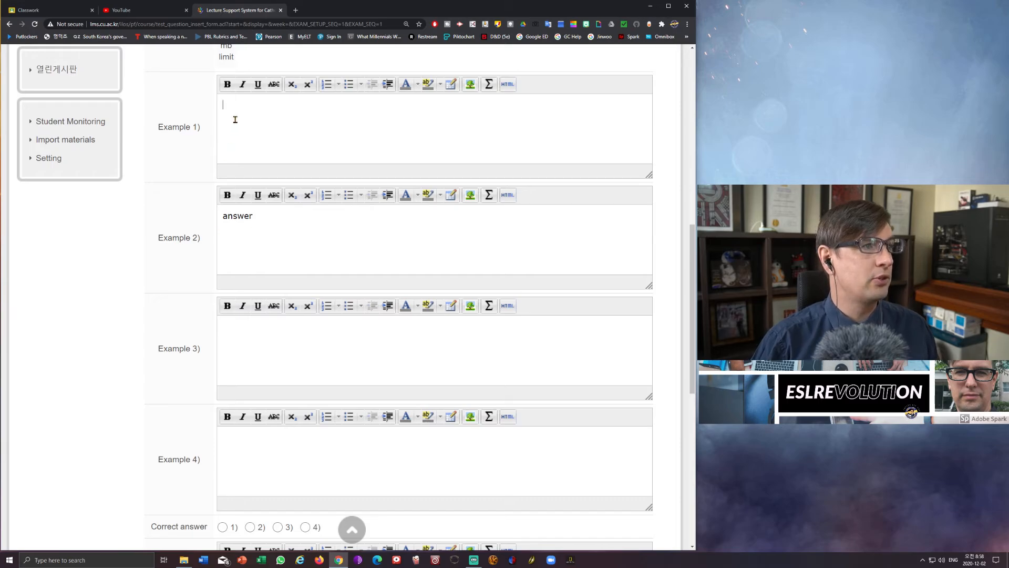
pyautogui.write('bbbbbbbbbb')
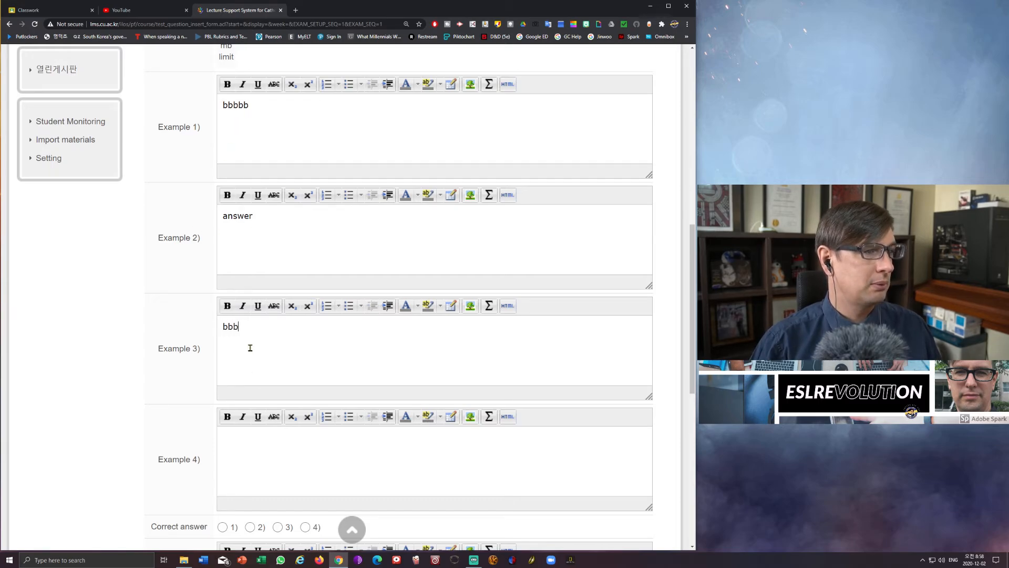
pyautogui.click(259, 449)
pyautogui.write('bbbbb')
# Step: Mark choice 2 as the correct answer and save the question to the exam
pyautogui.scroll(-2, 343, 443)
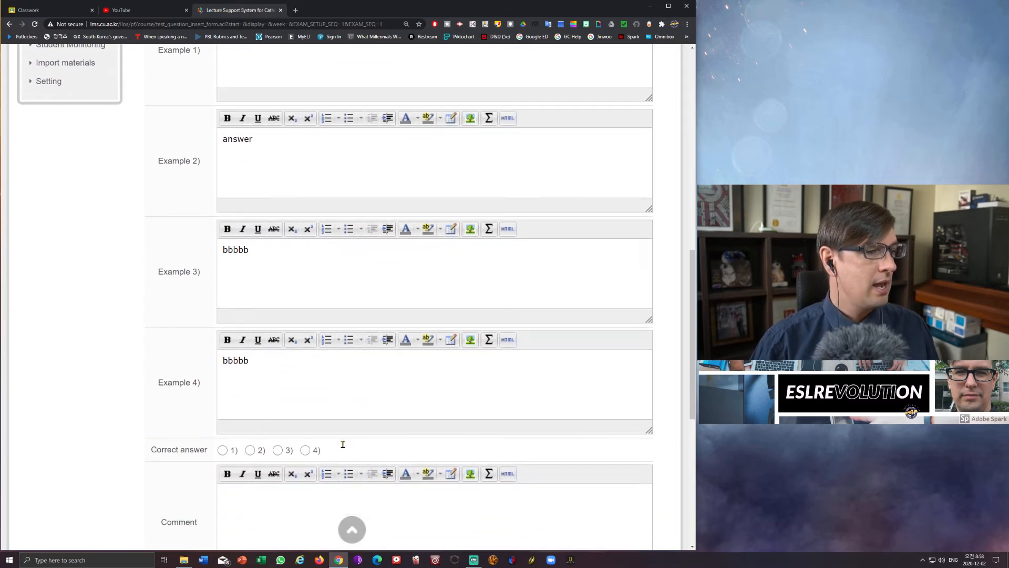
pyautogui.click(250, 448)
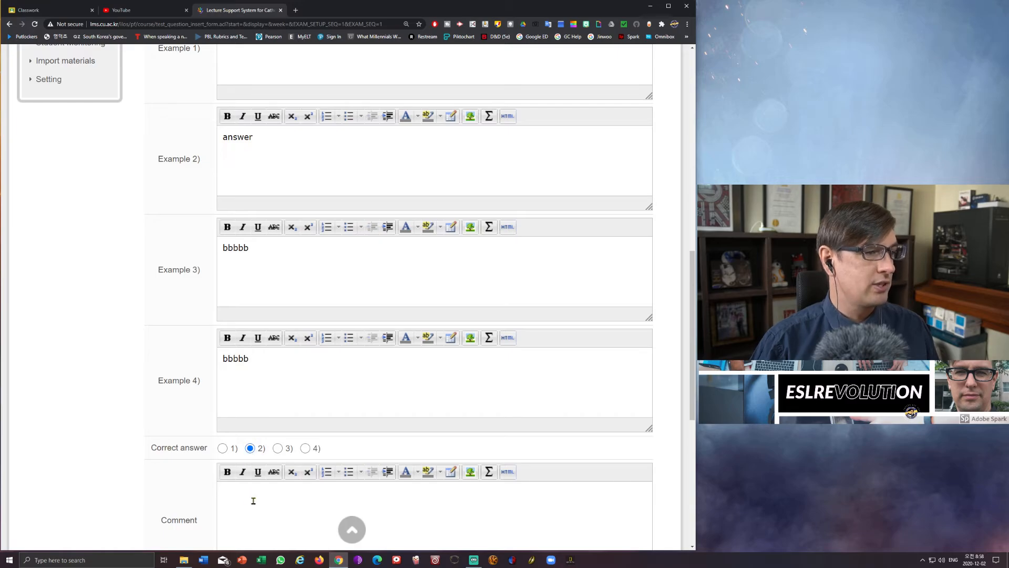
pyautogui.scroll(3, 261, 434)
pyautogui.scroll(2, 259, 417)
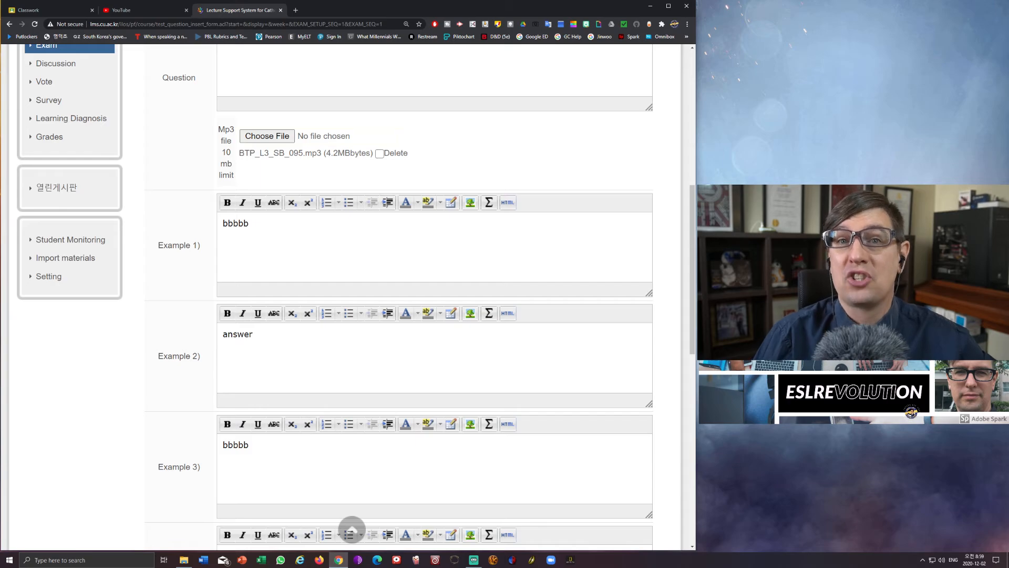
pyautogui.scroll(-8, 572, 349)
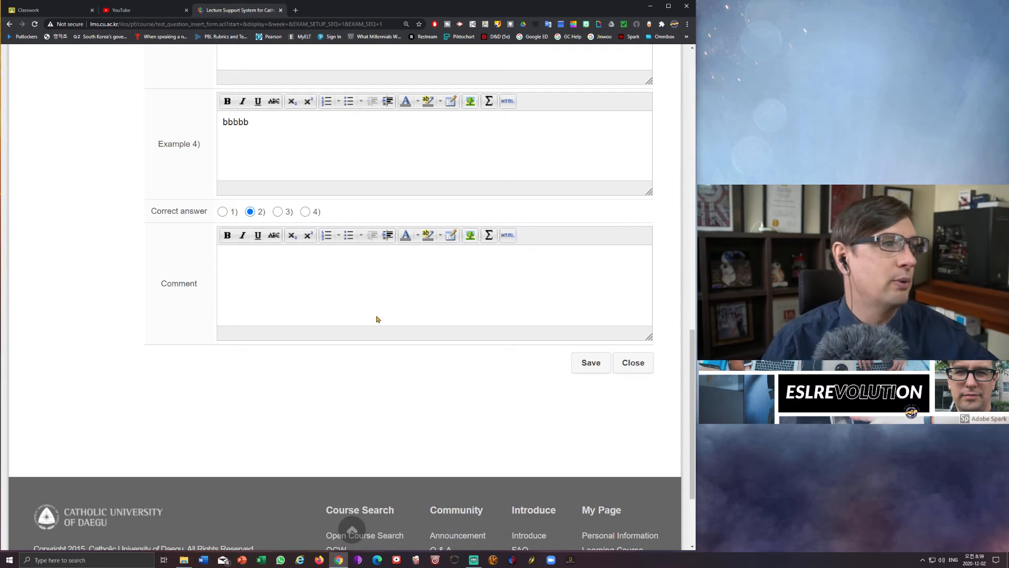
pyautogui.scroll(4, 404, 281)
pyautogui.scroll(6, 251, 97)
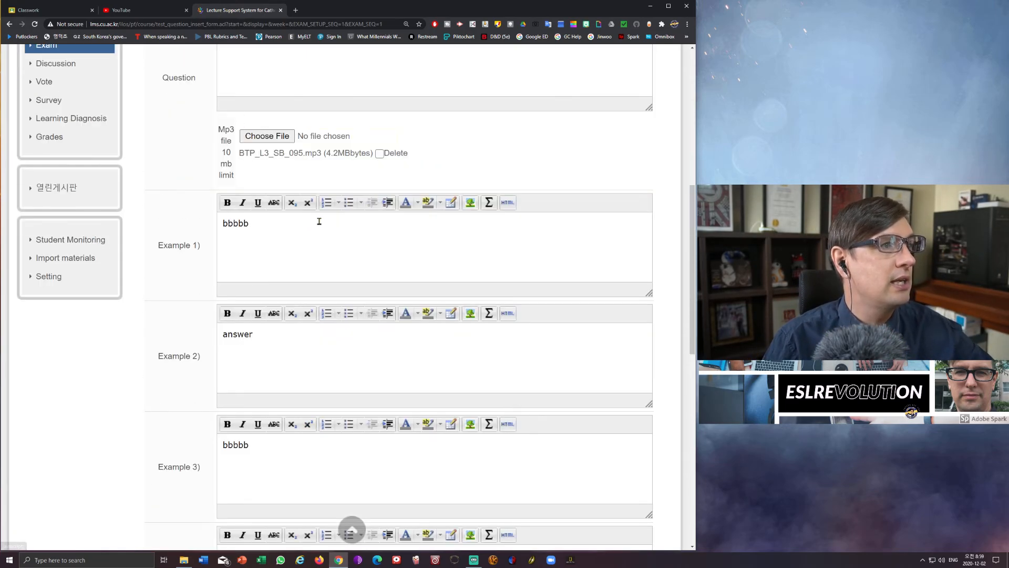
pyautogui.scroll(-9, 368, 246)
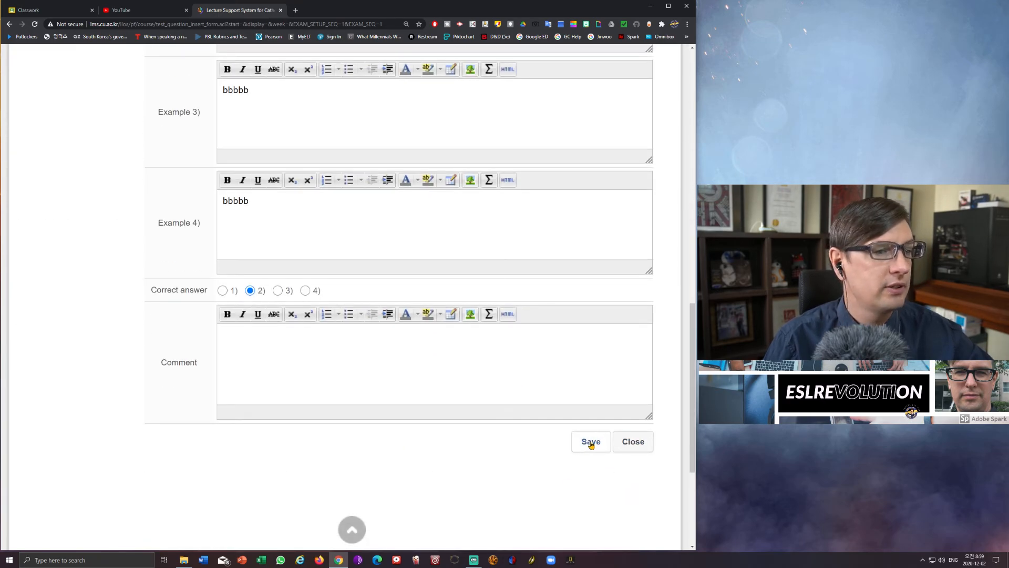
pyautogui.click(591, 443)
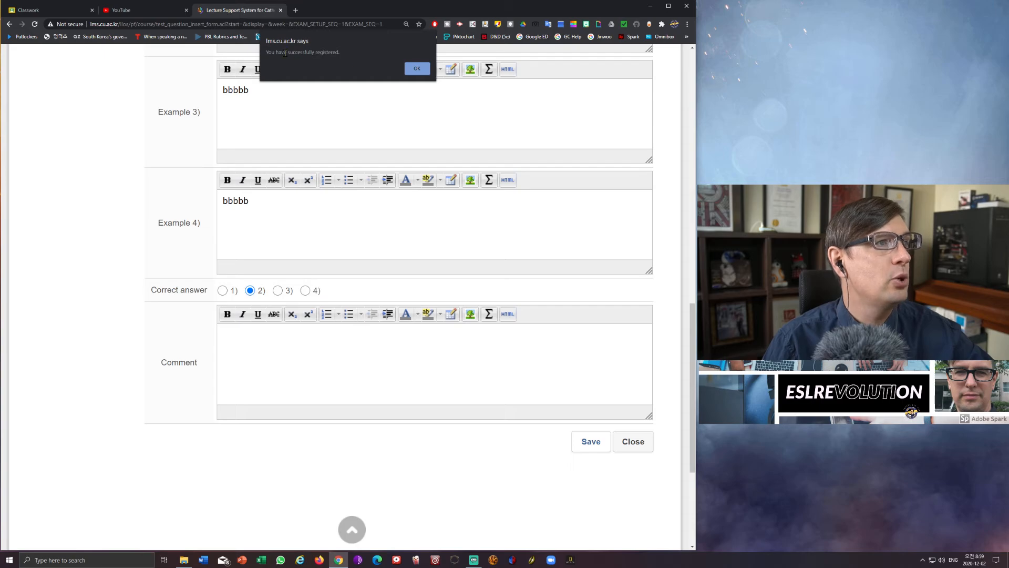
pyautogui.click(418, 68)
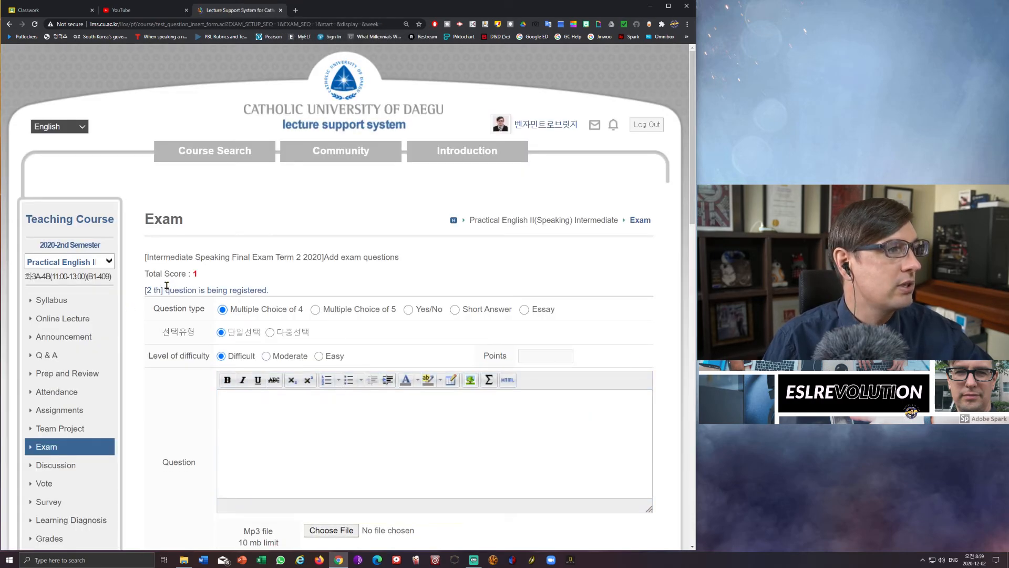
pyautogui.moveTo(192, 273); pyautogui.dragTo(196, 273)
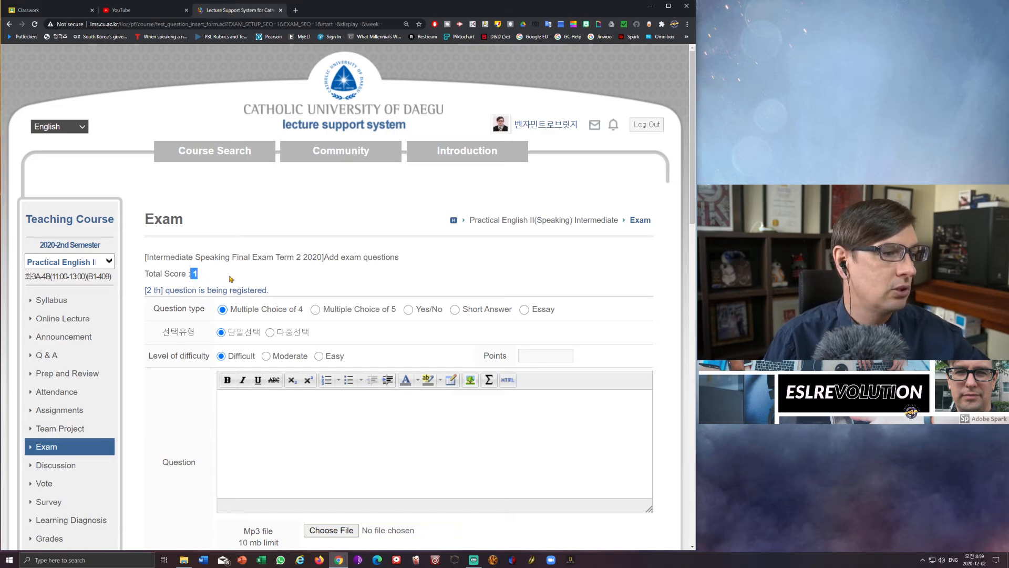
pyautogui.scroll(-3, 392, 397)
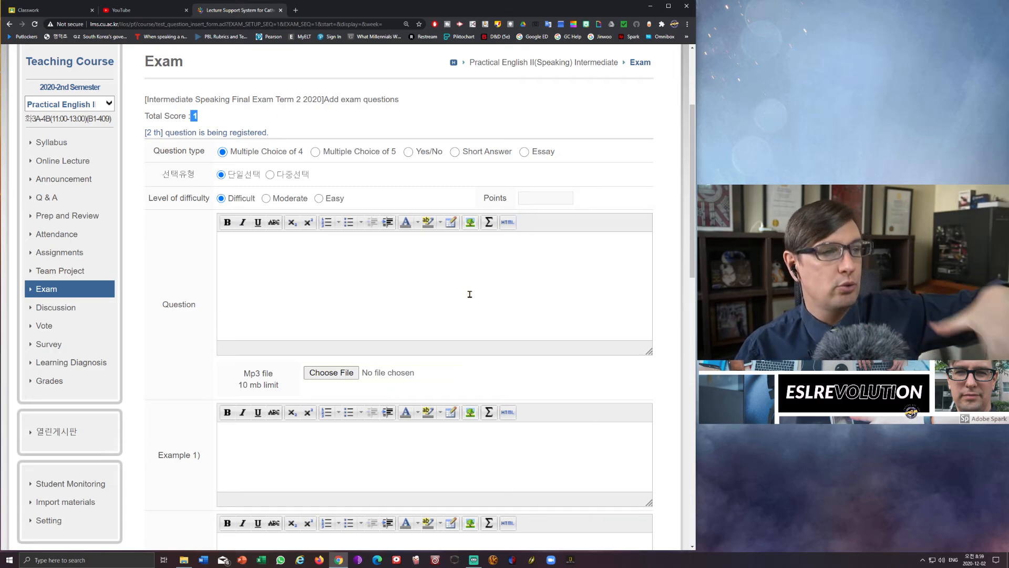
pyautogui.scroll(3, 178, 231)
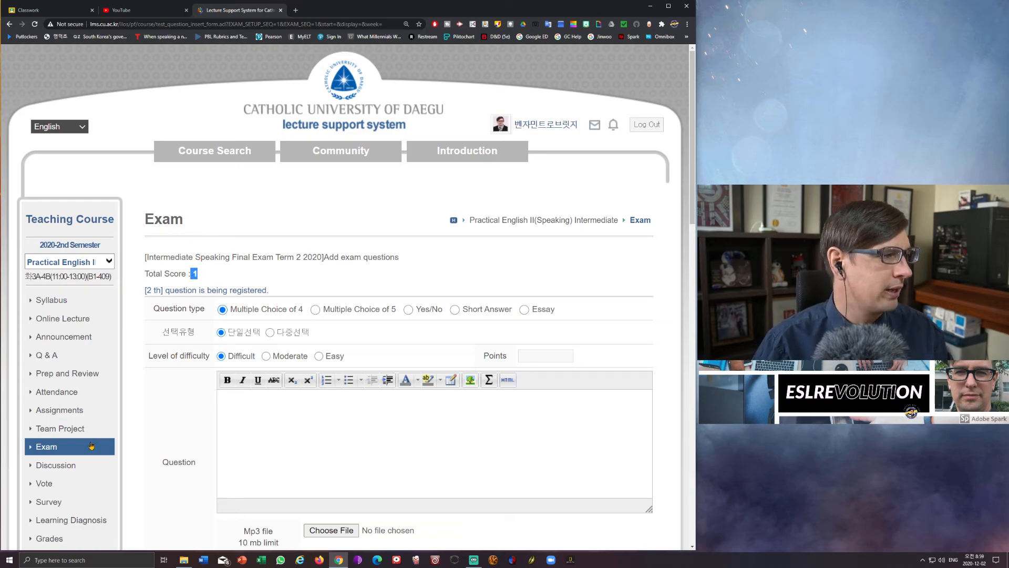
# Step: Return to the course's exam list and open the details of Intermediate Speaking Final Exam Term 2 2020
pyautogui.click(71, 452)
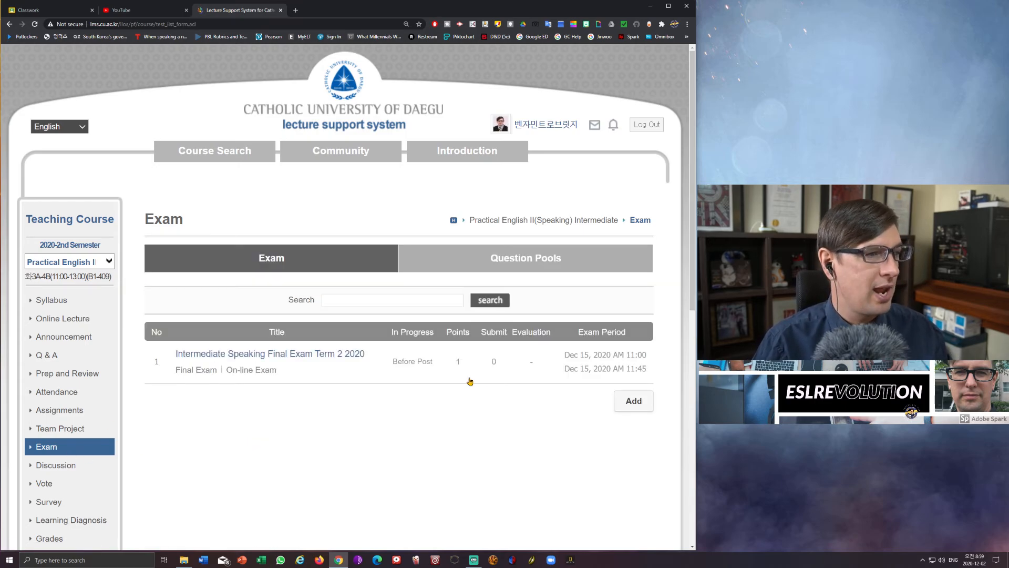
pyautogui.click(269, 354)
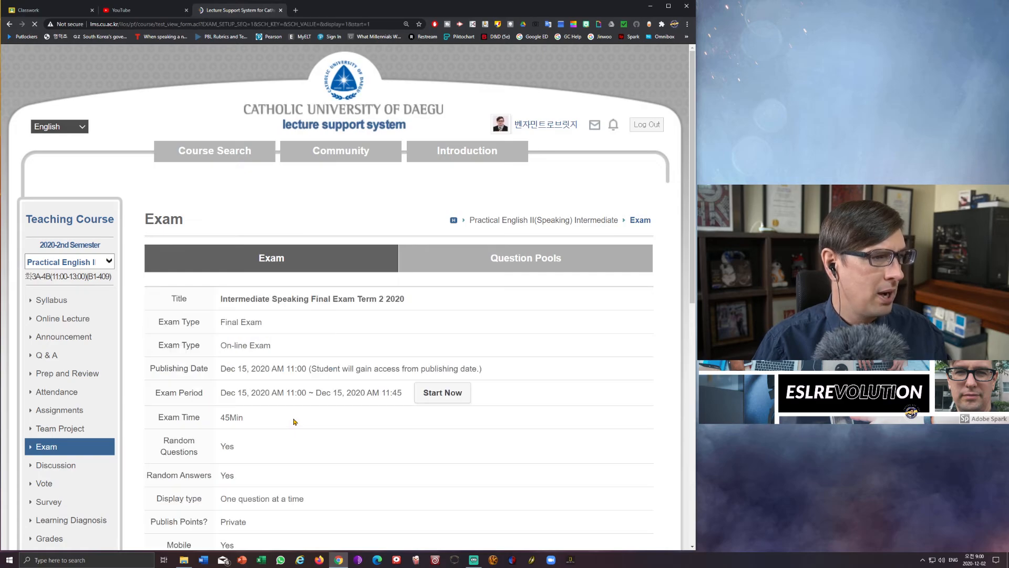
pyautogui.scroll(-3, 423, 428)
pyautogui.scroll(-1, 418, 436)
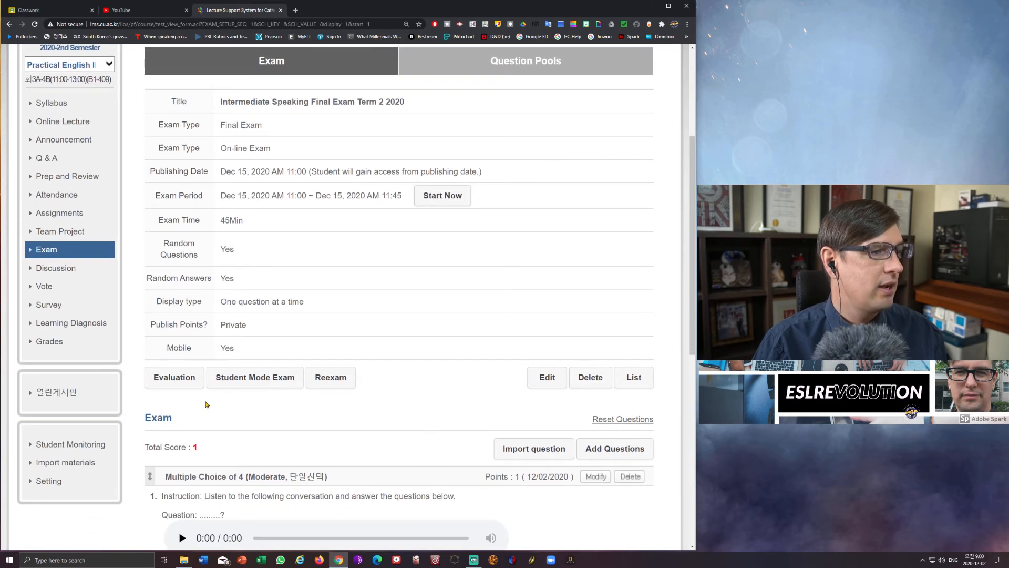
# Step: Preview the exam in student mode, then go back to its details page and review the saved listening question
pyautogui.click(277, 380)
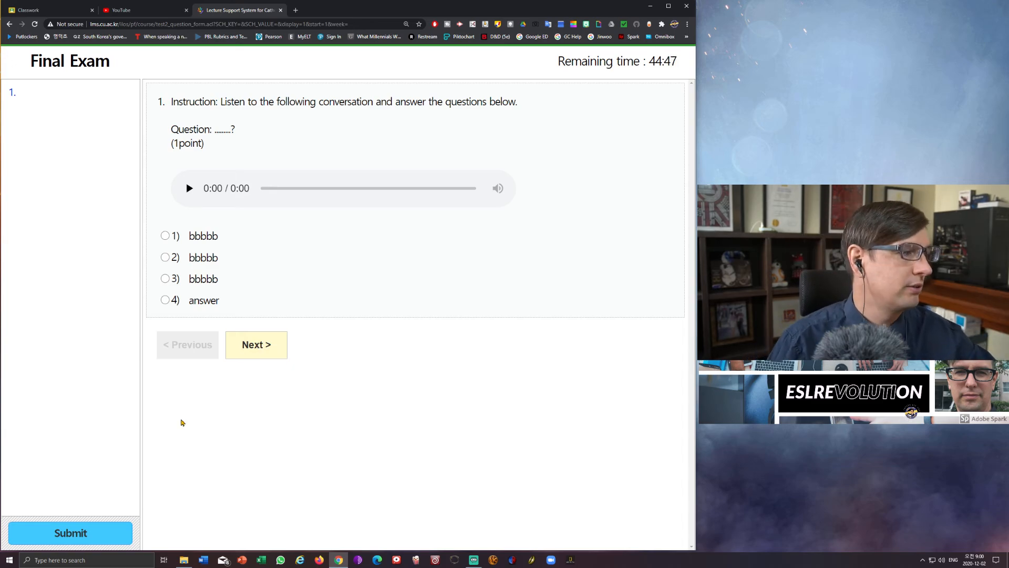
pyautogui.click(10, 24)
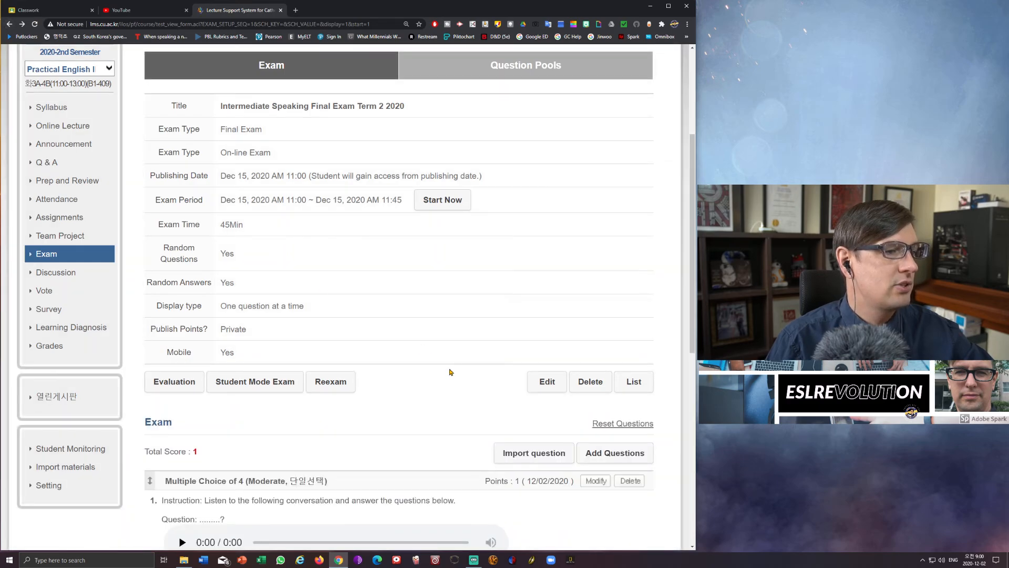
pyautogui.scroll(-4, 449, 371)
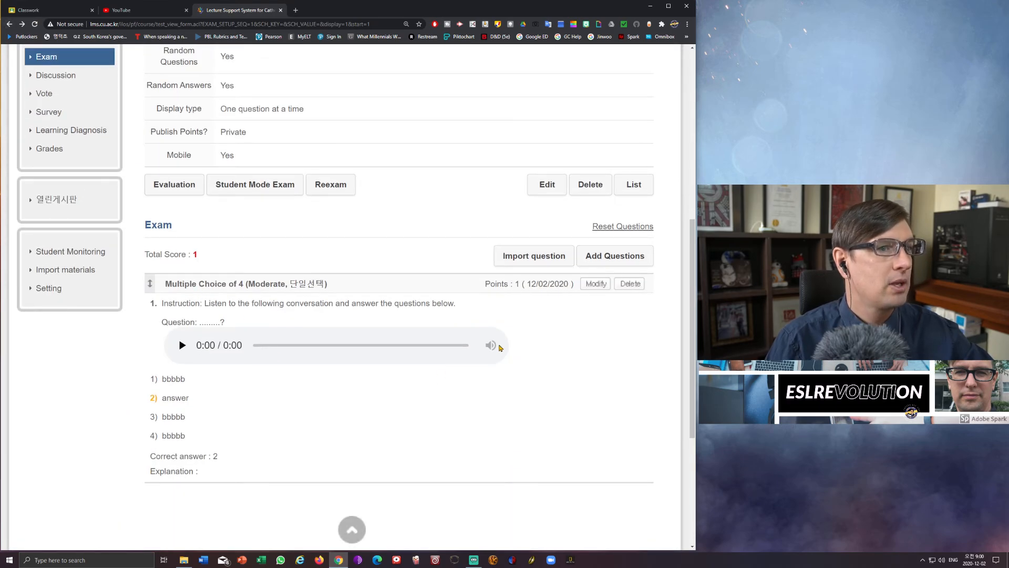